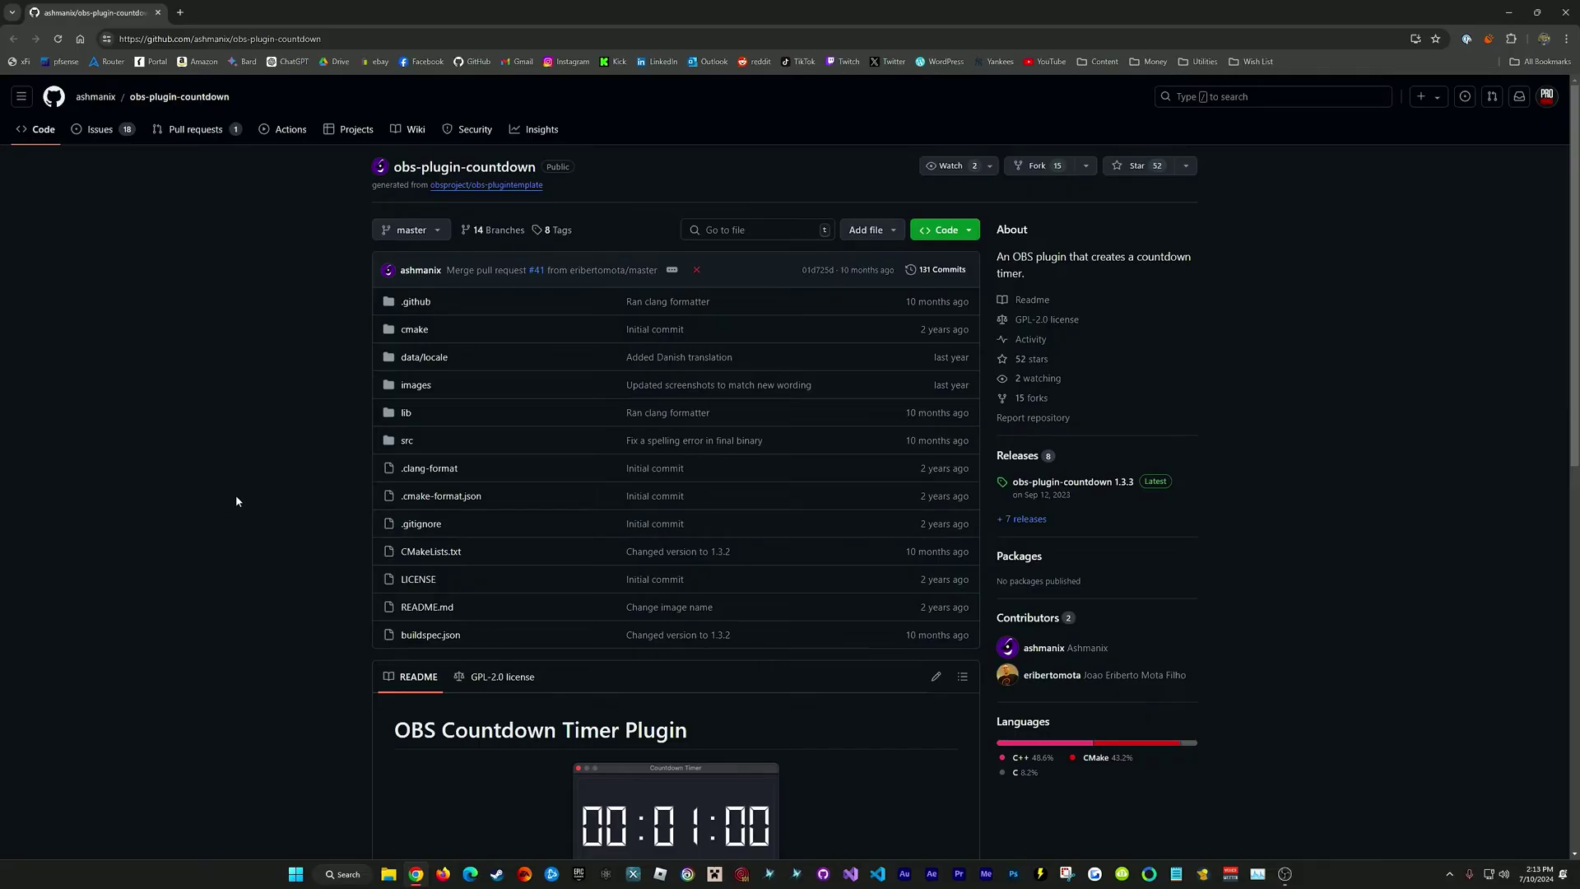
- Scroll through the obs-plugin-countdown README on GitHub
scroll(236, 501, down, 3)
scroll(837, 654, up, 1)
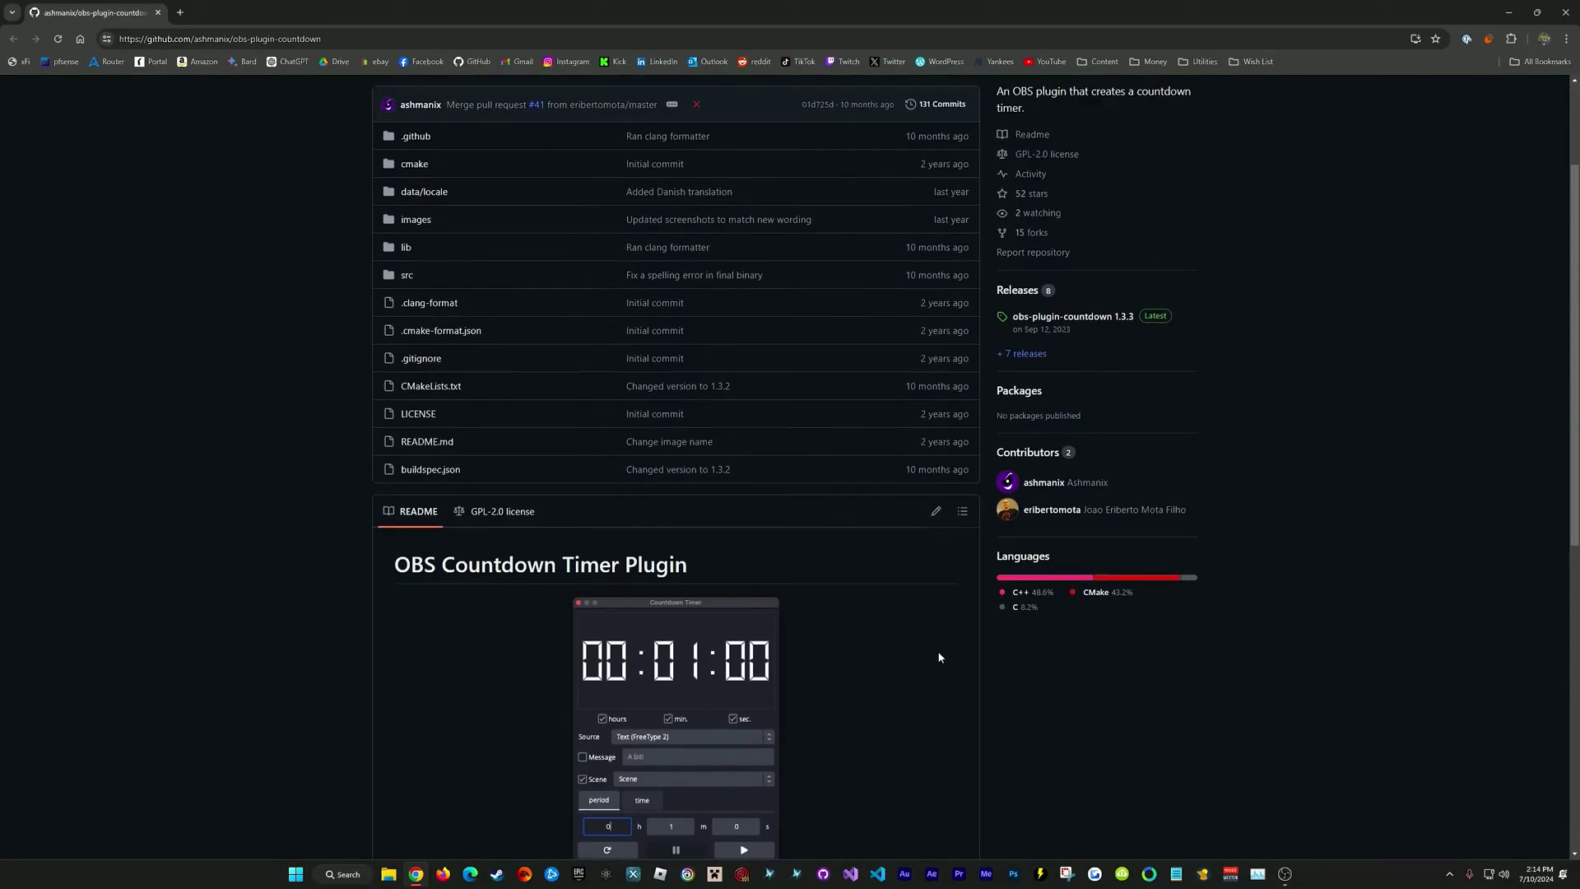
scroll(939, 657, up, 2)
- Download obs-plugin-countdown-1.3.3-windows-x64-Installer.exe from the 1.3.3 release, then close OBS
ctrl+click(1029, 461)
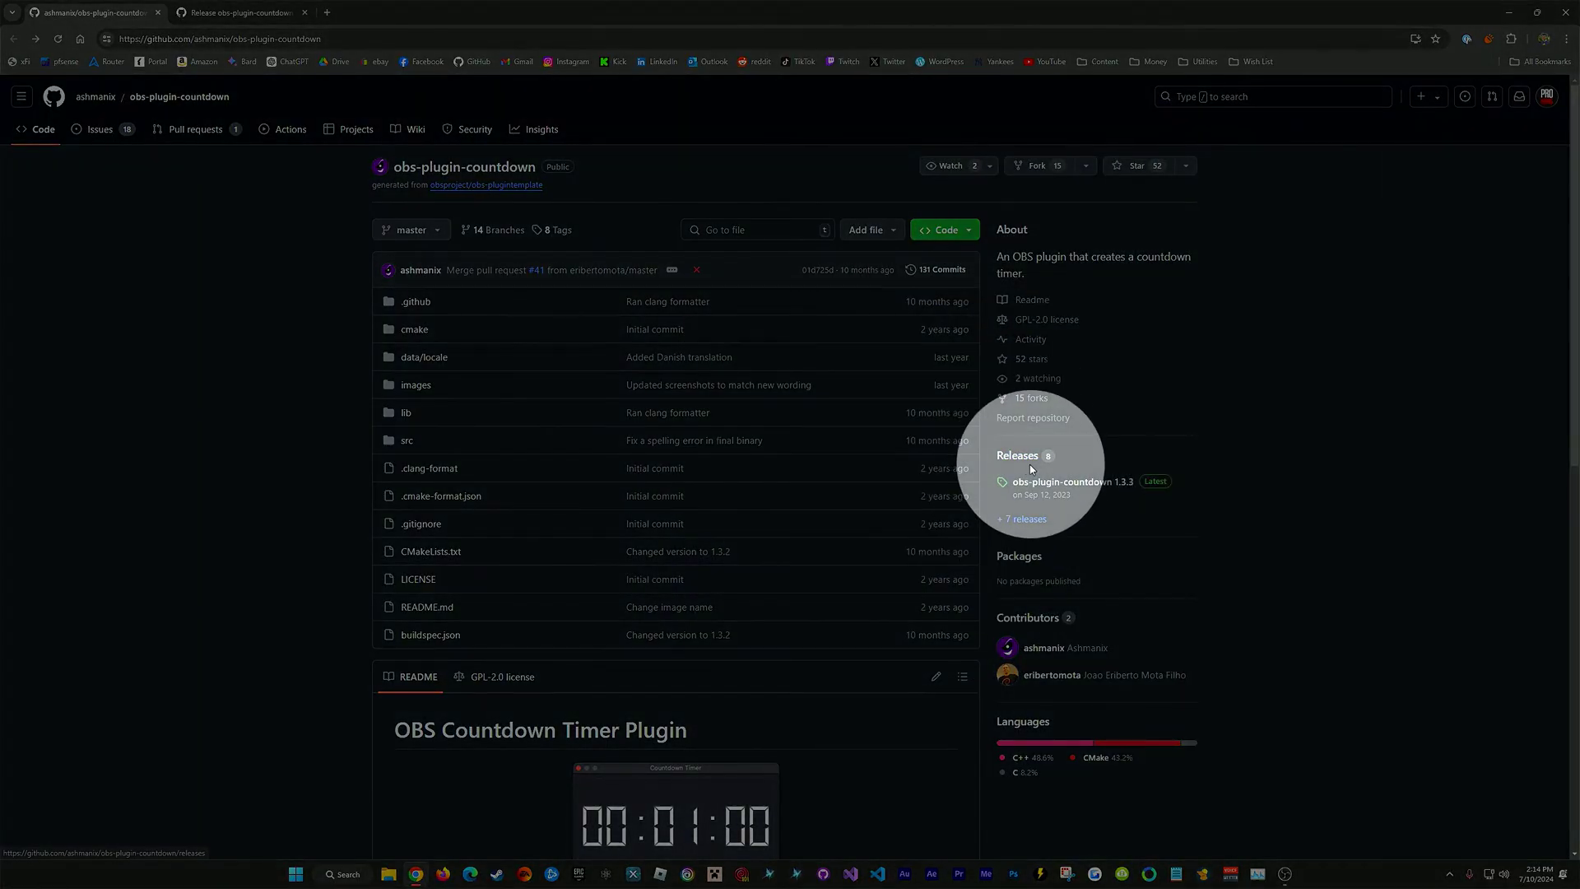
click(1118, 484)
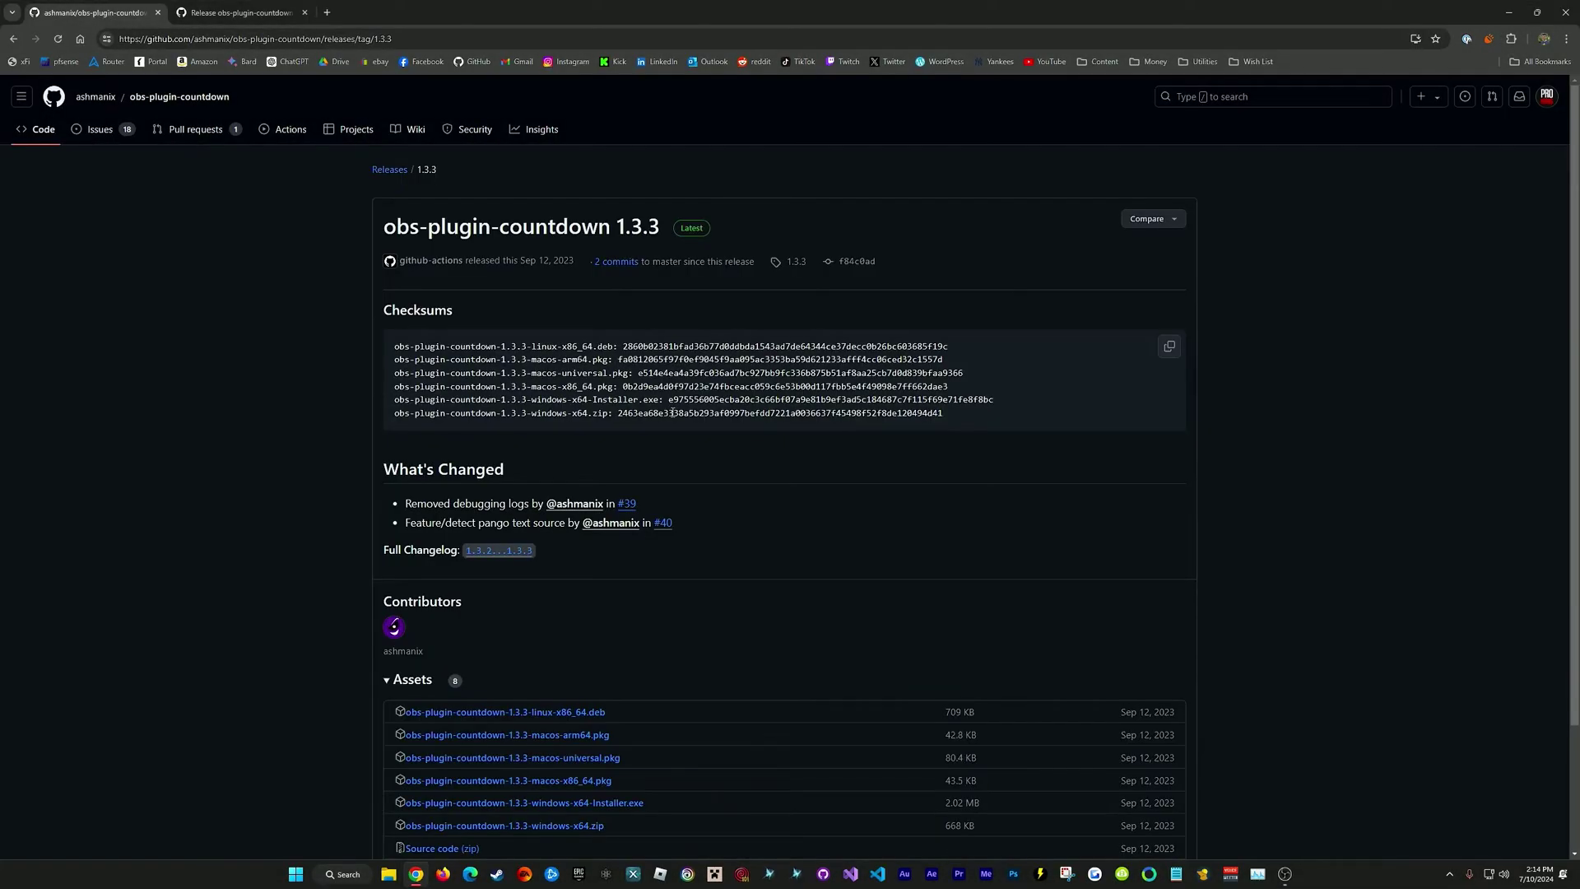
scroll(612, 650, down, 2)
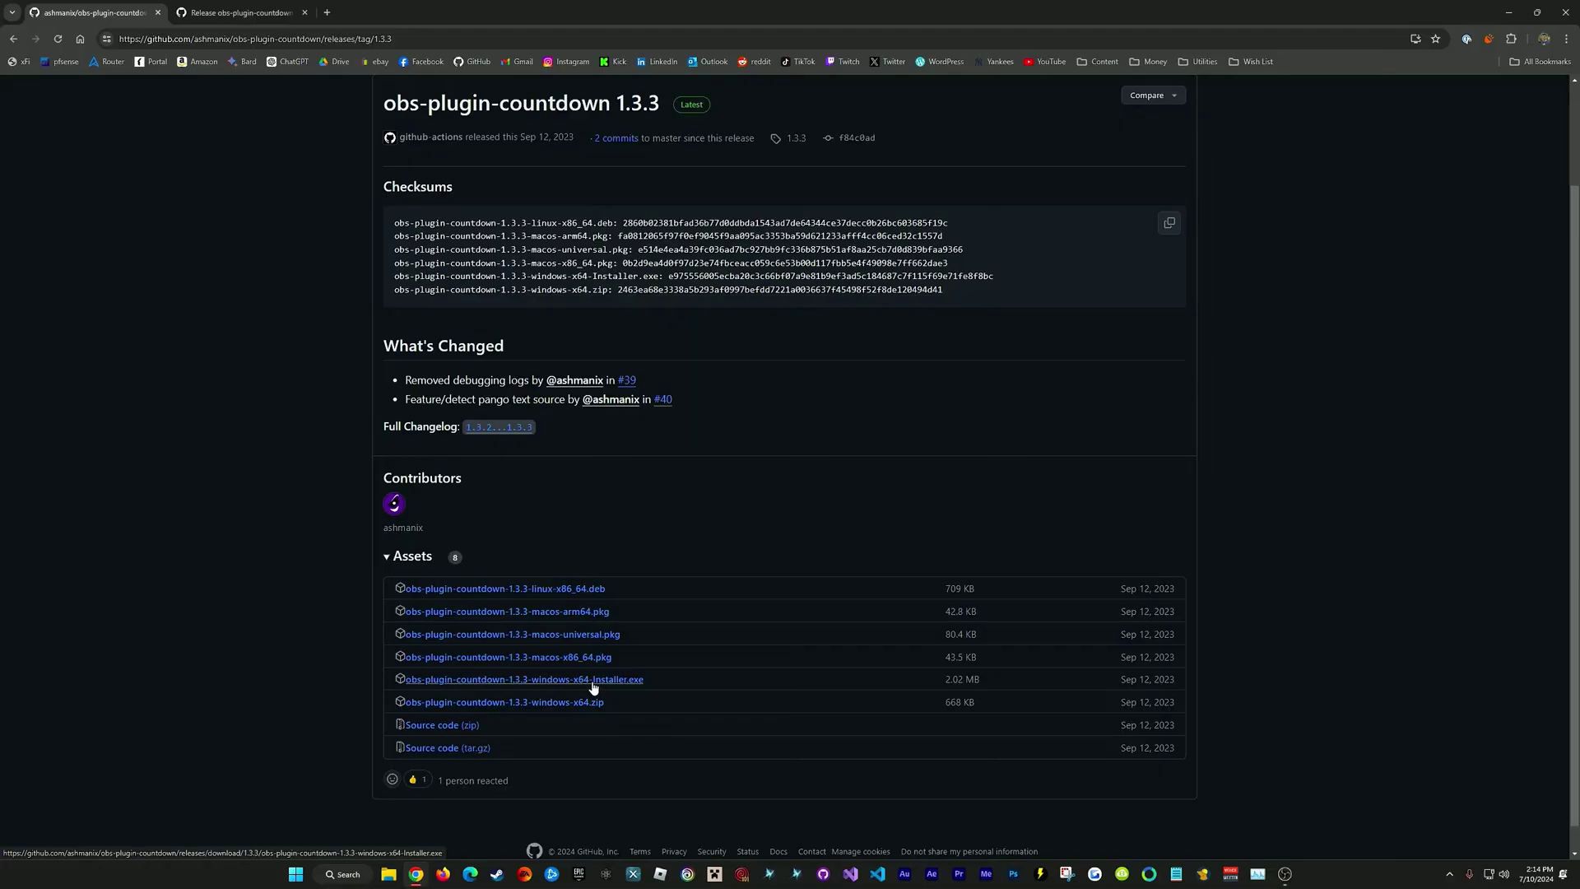
click(581, 681)
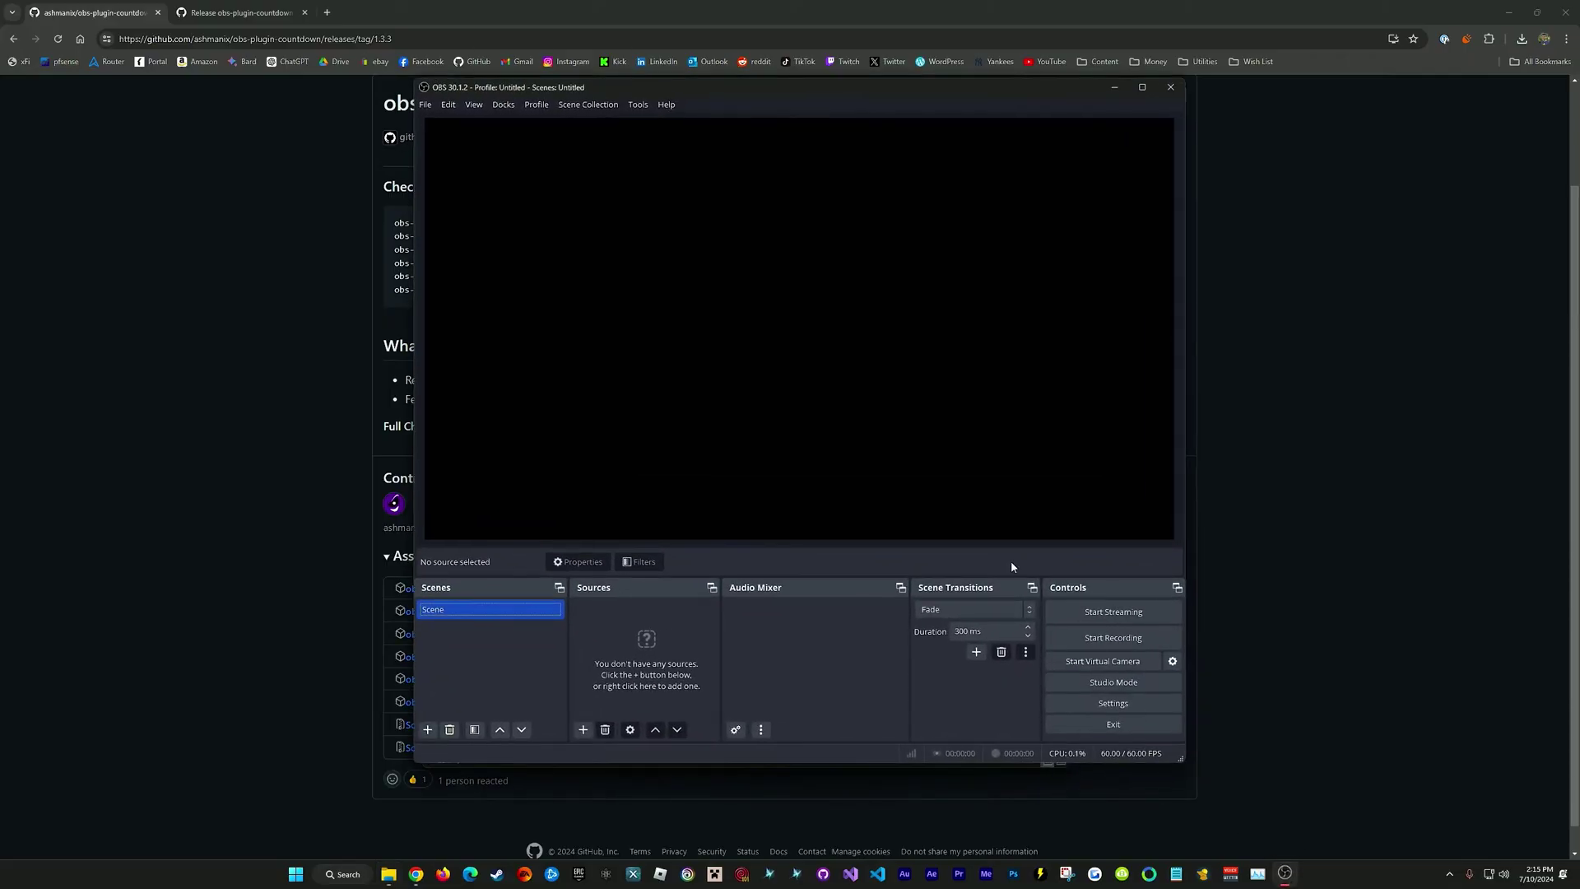
click(1170, 87)
- Launch the downloaded installer, allowing it past SmartScreen and the UAC prompt
double_click(701, 326)
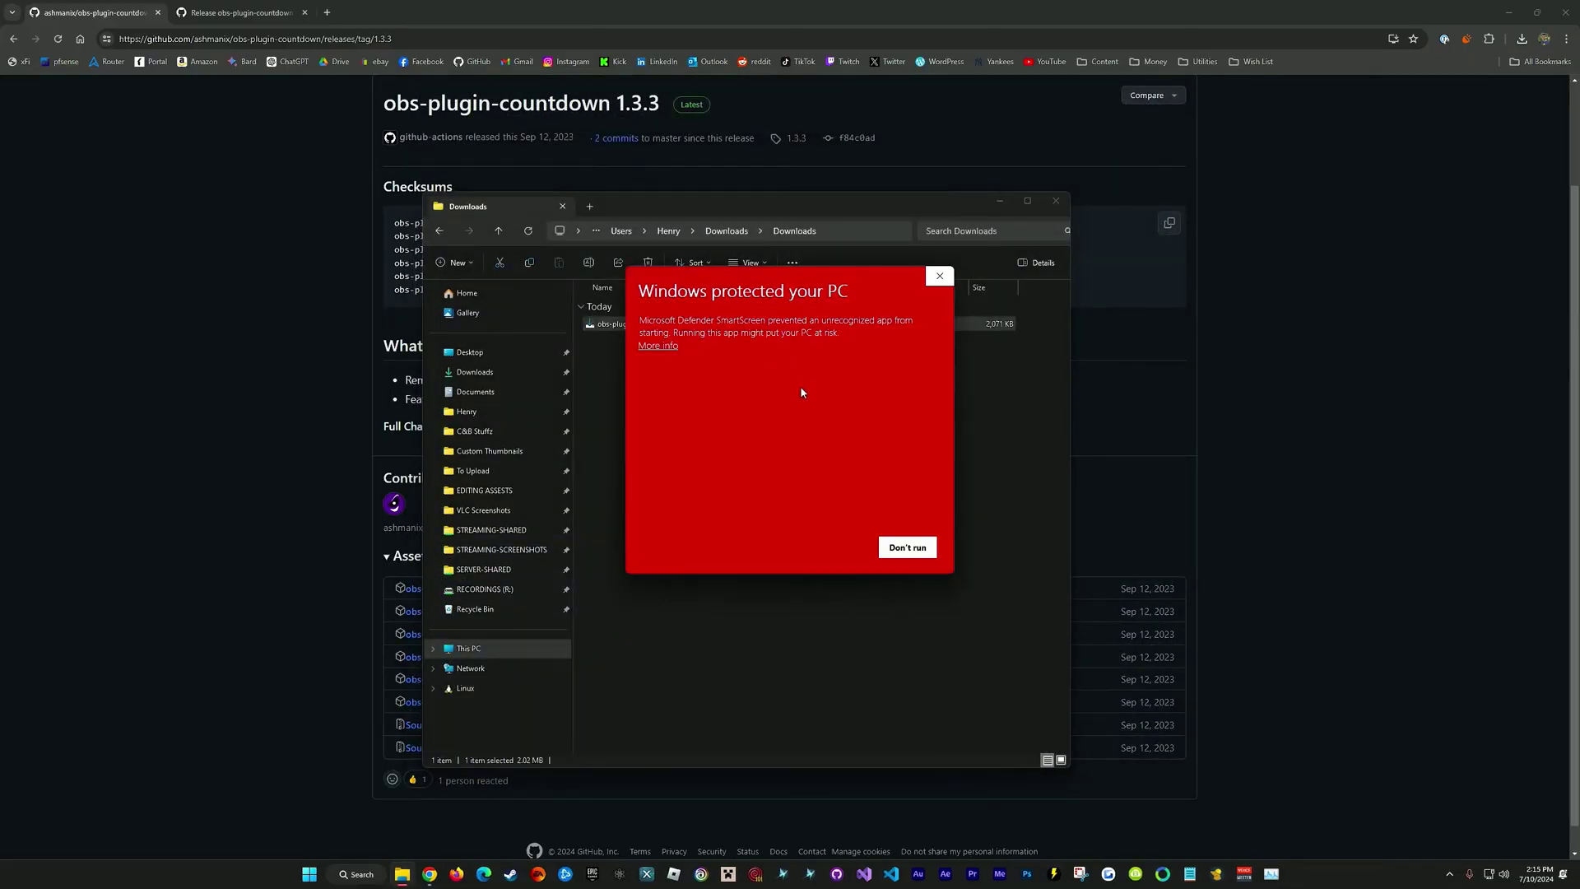
click(658, 346)
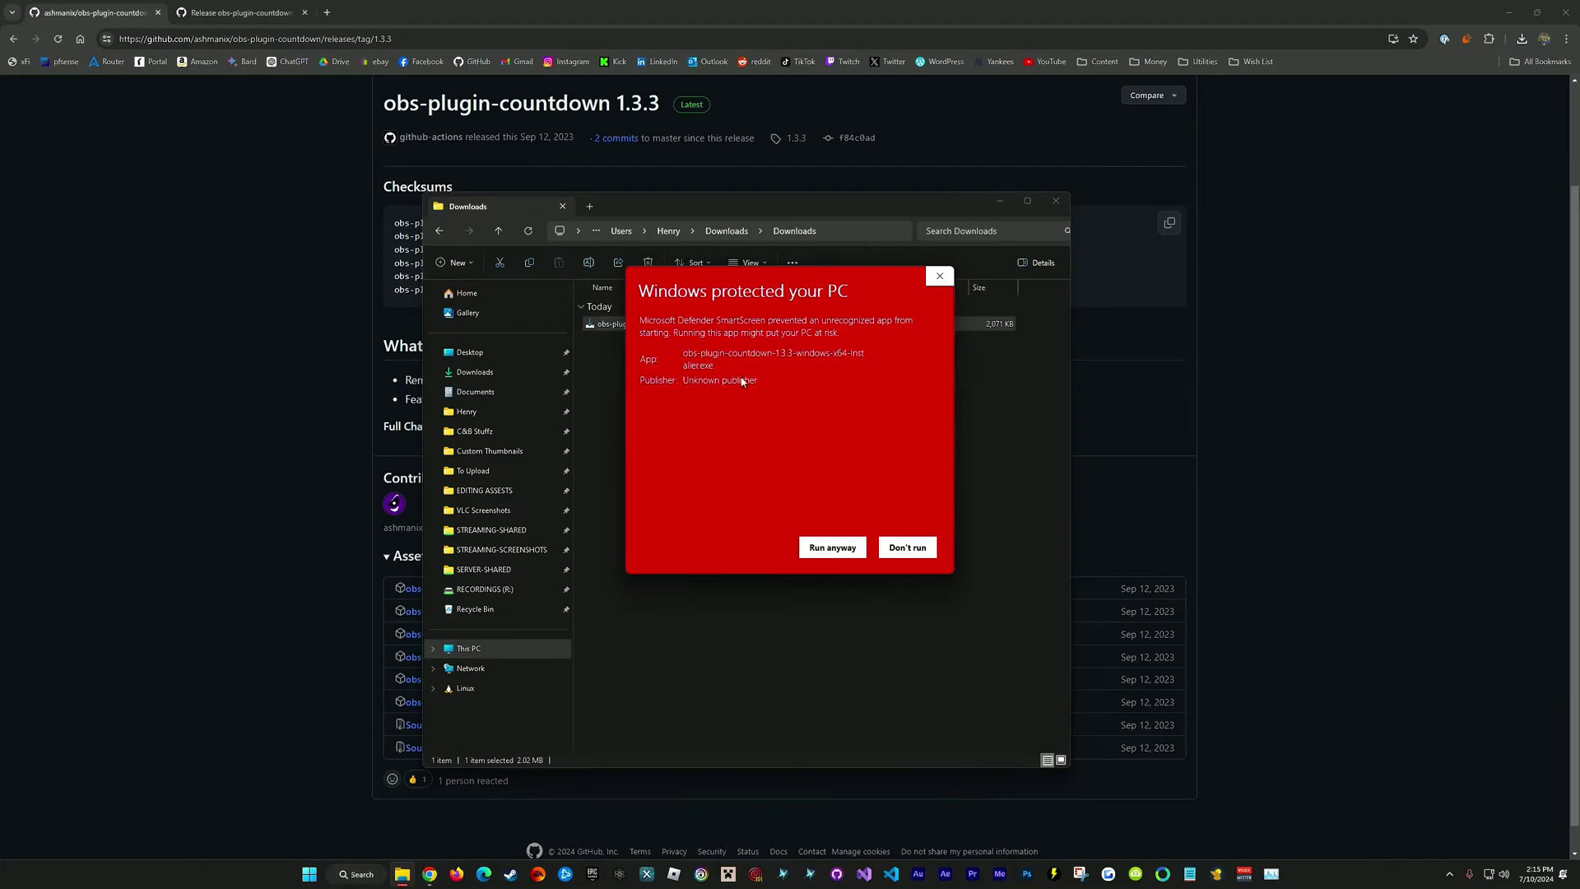
click(829, 548)
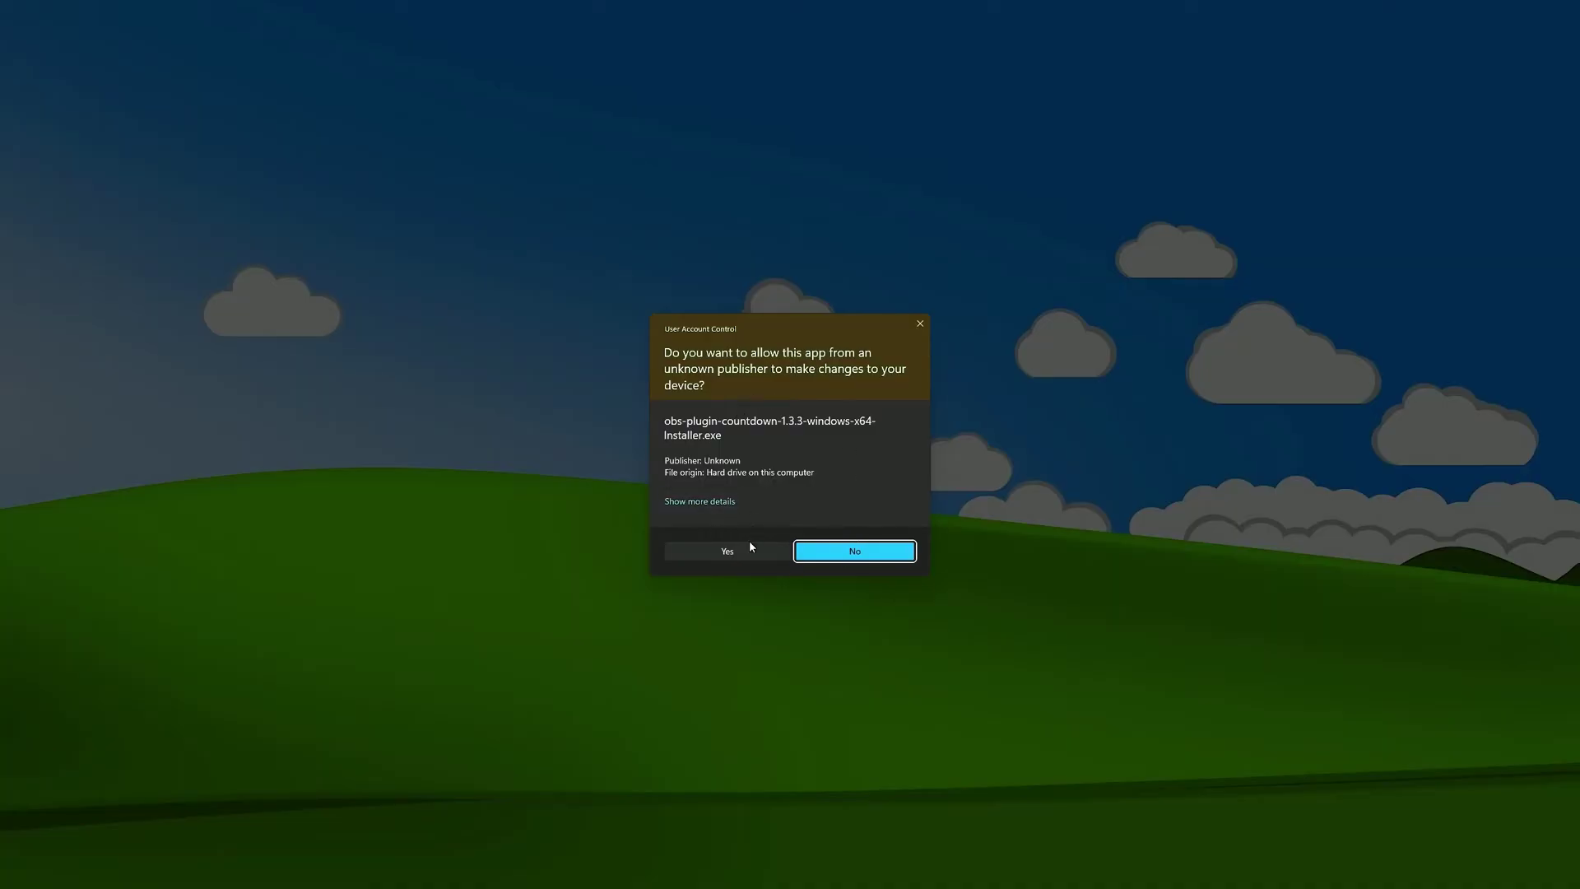
click(734, 553)
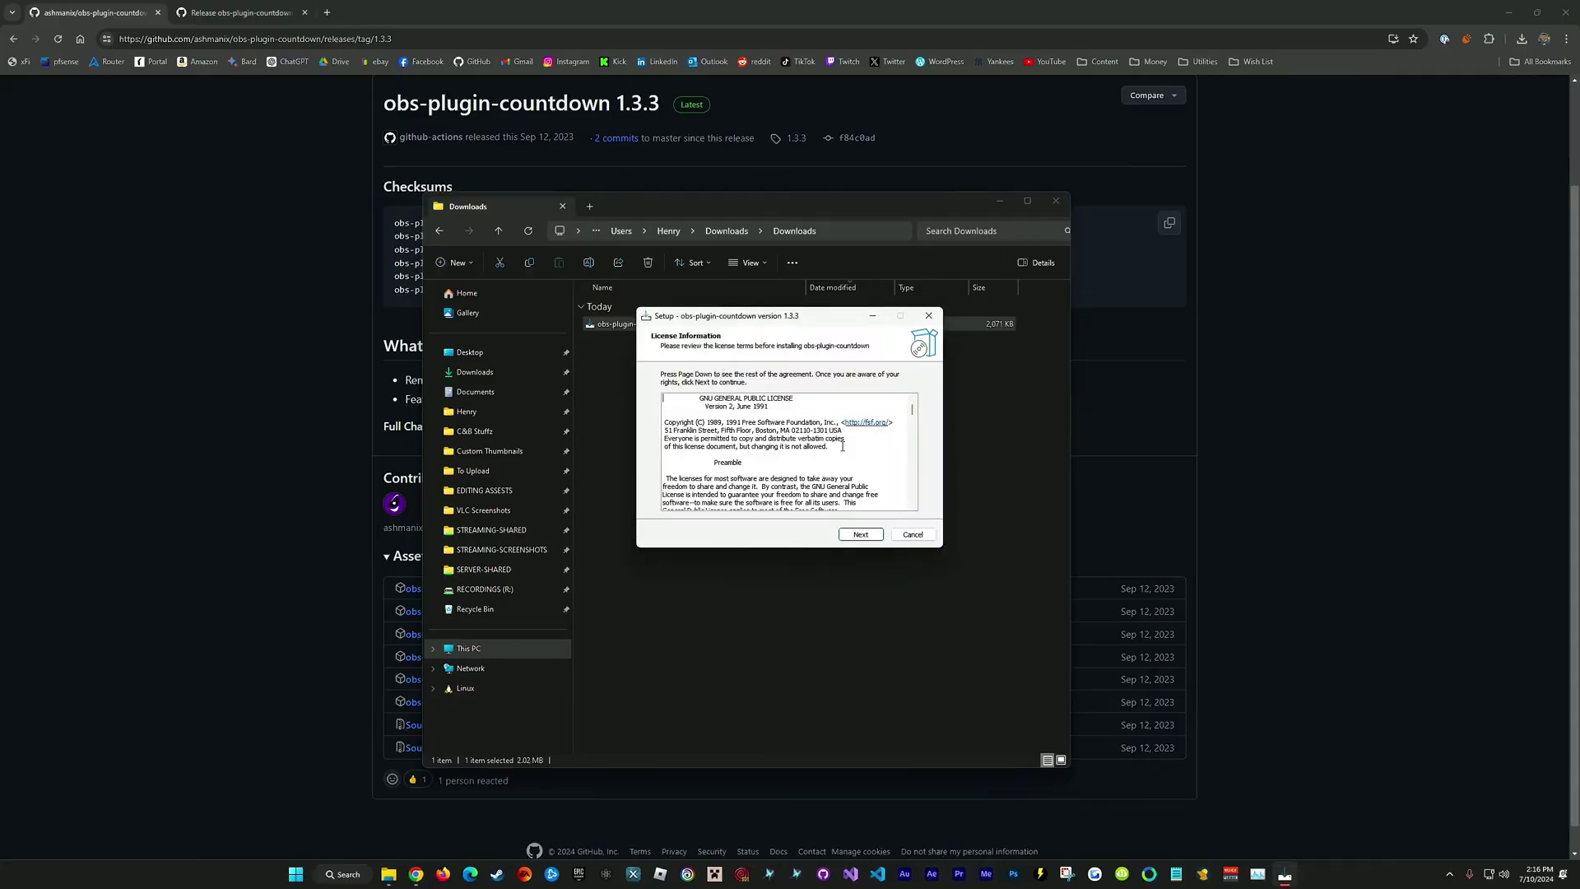
- Accept the license, keep C:\Program Files\obs-studio as destination, install and finish
click(856, 534)
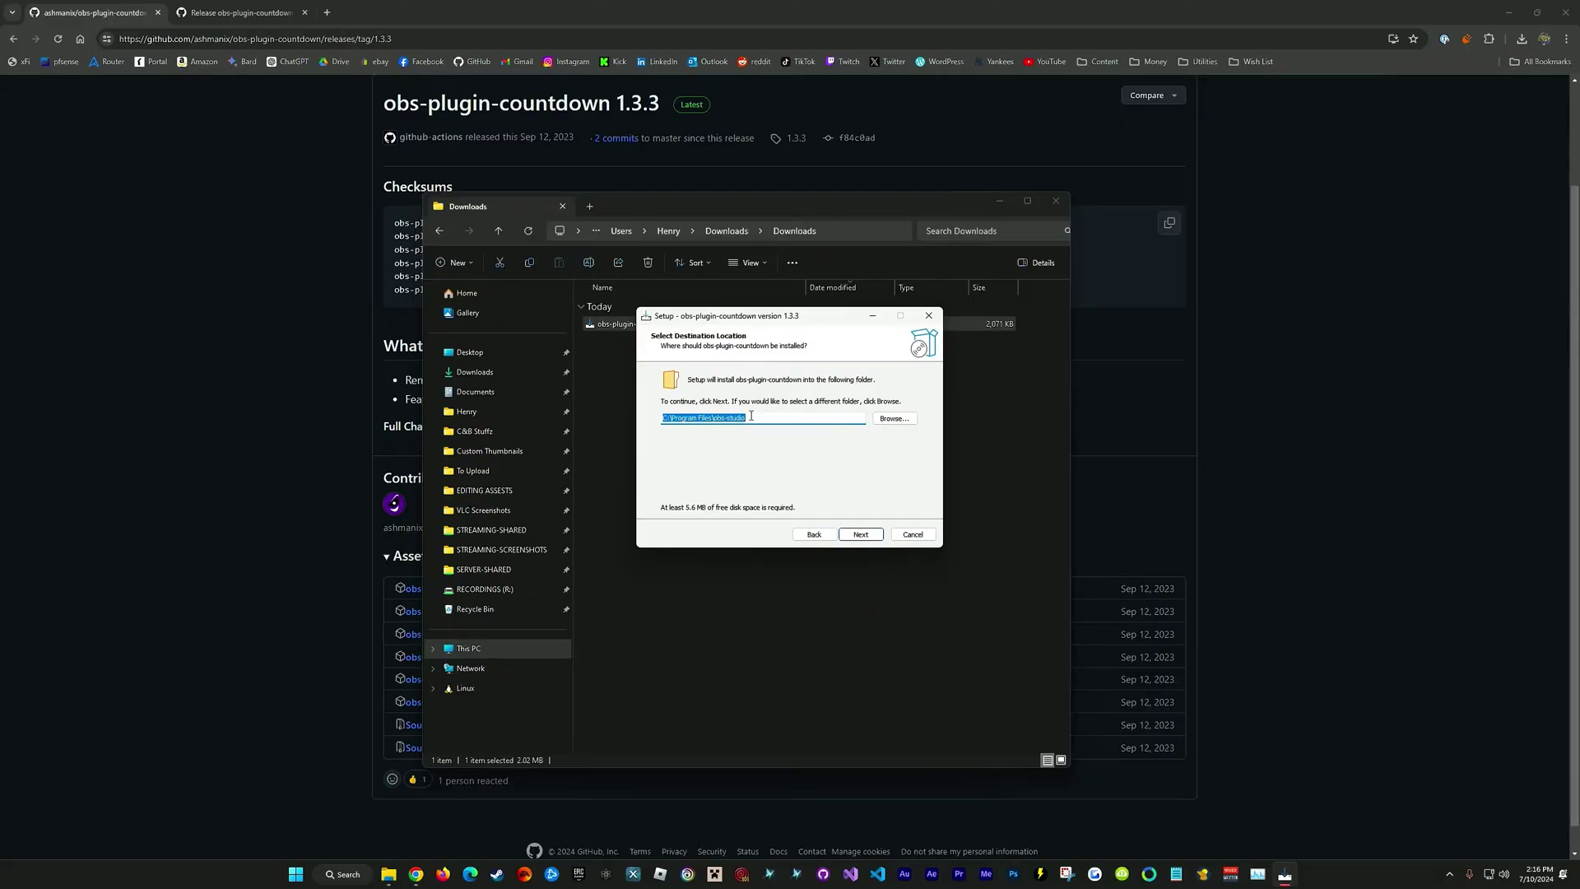
click(739, 420)
click(878, 539)
click(877, 538)
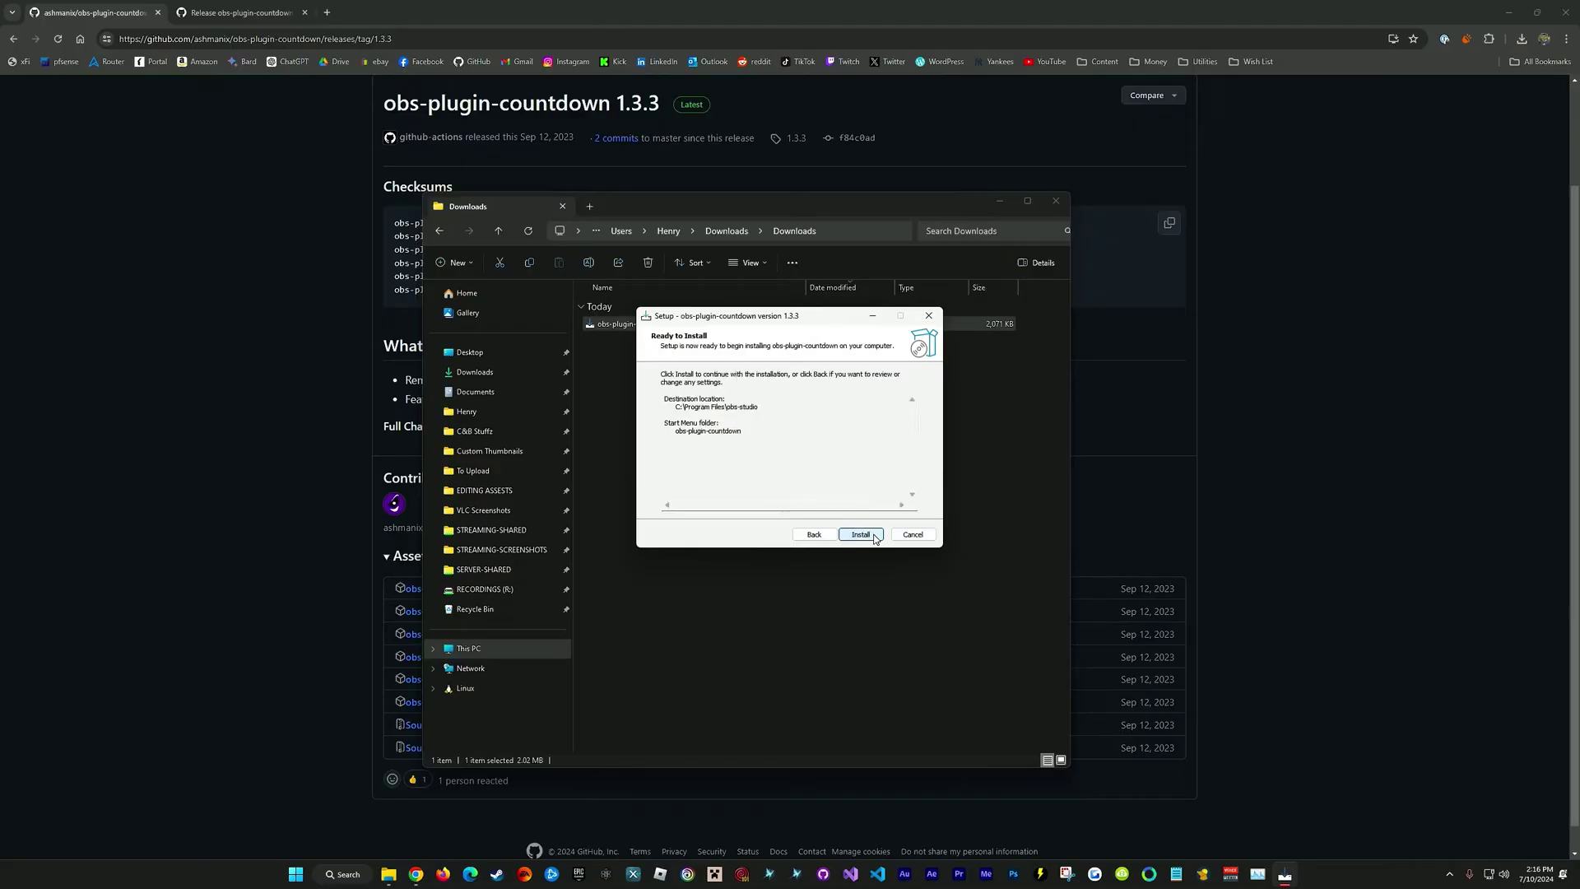
click(876, 538)
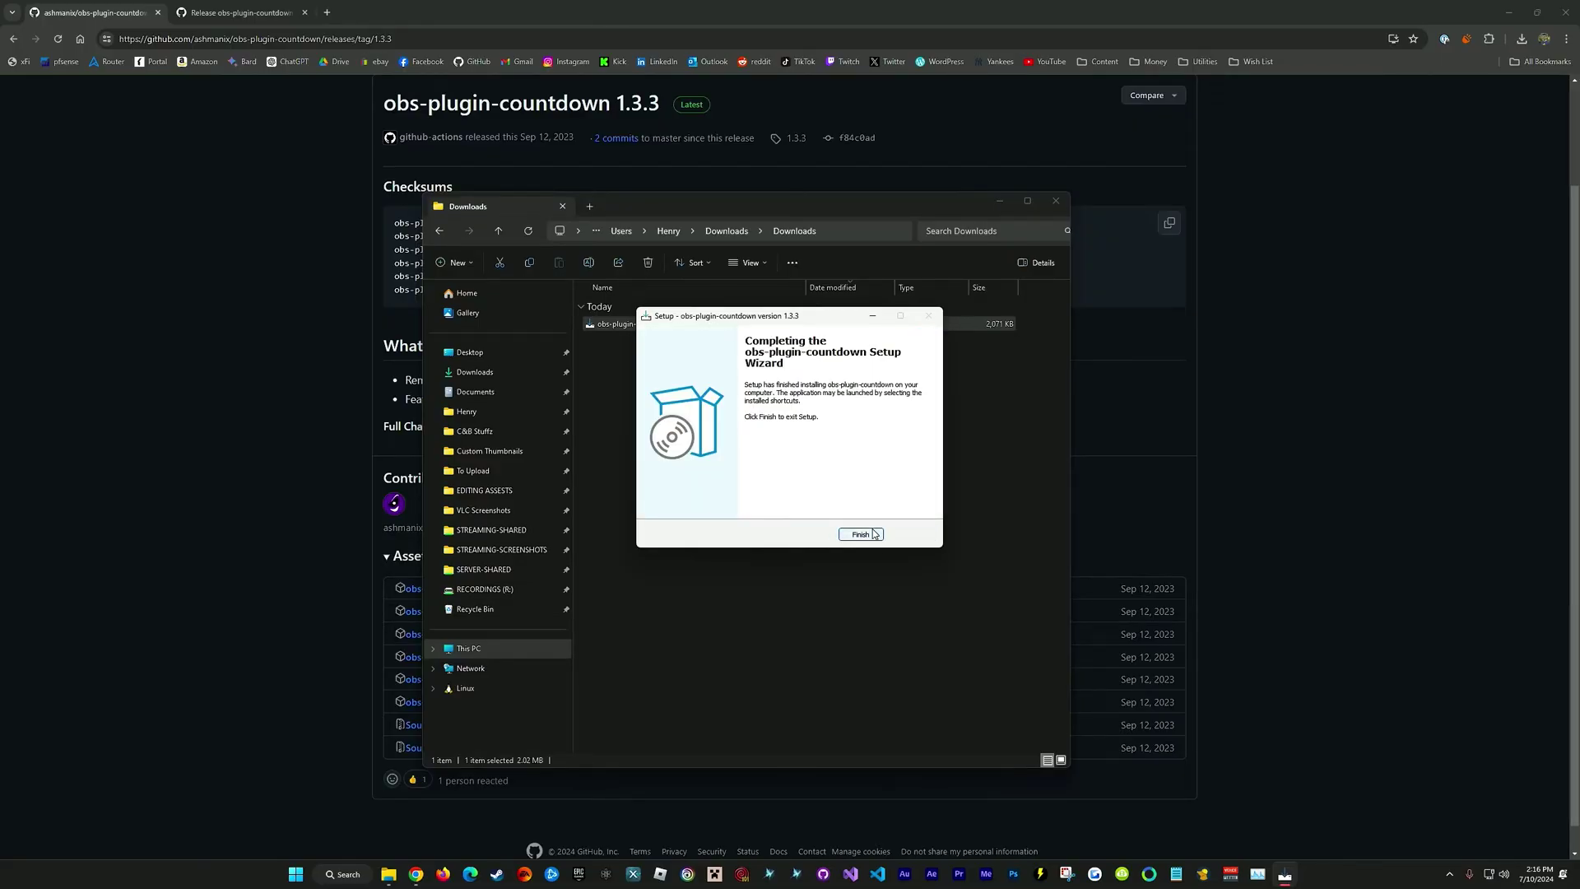
click(860, 534)
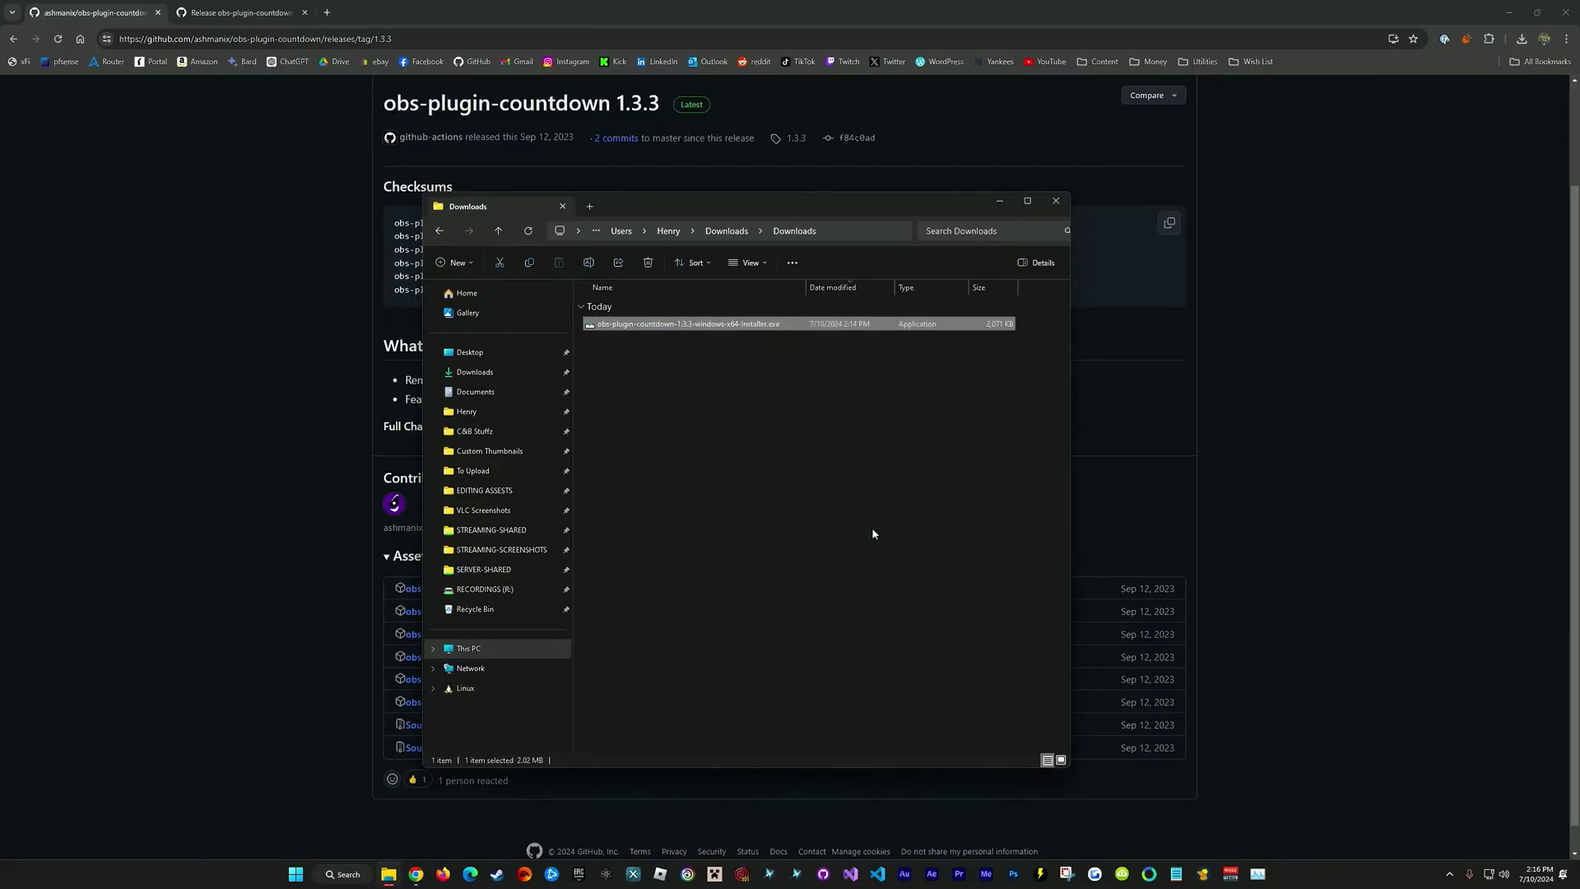
- Close the Downloads folder, minimize the browser and launch OBS Studio from Windows Search
click(1054, 201)
click(1508, 12)
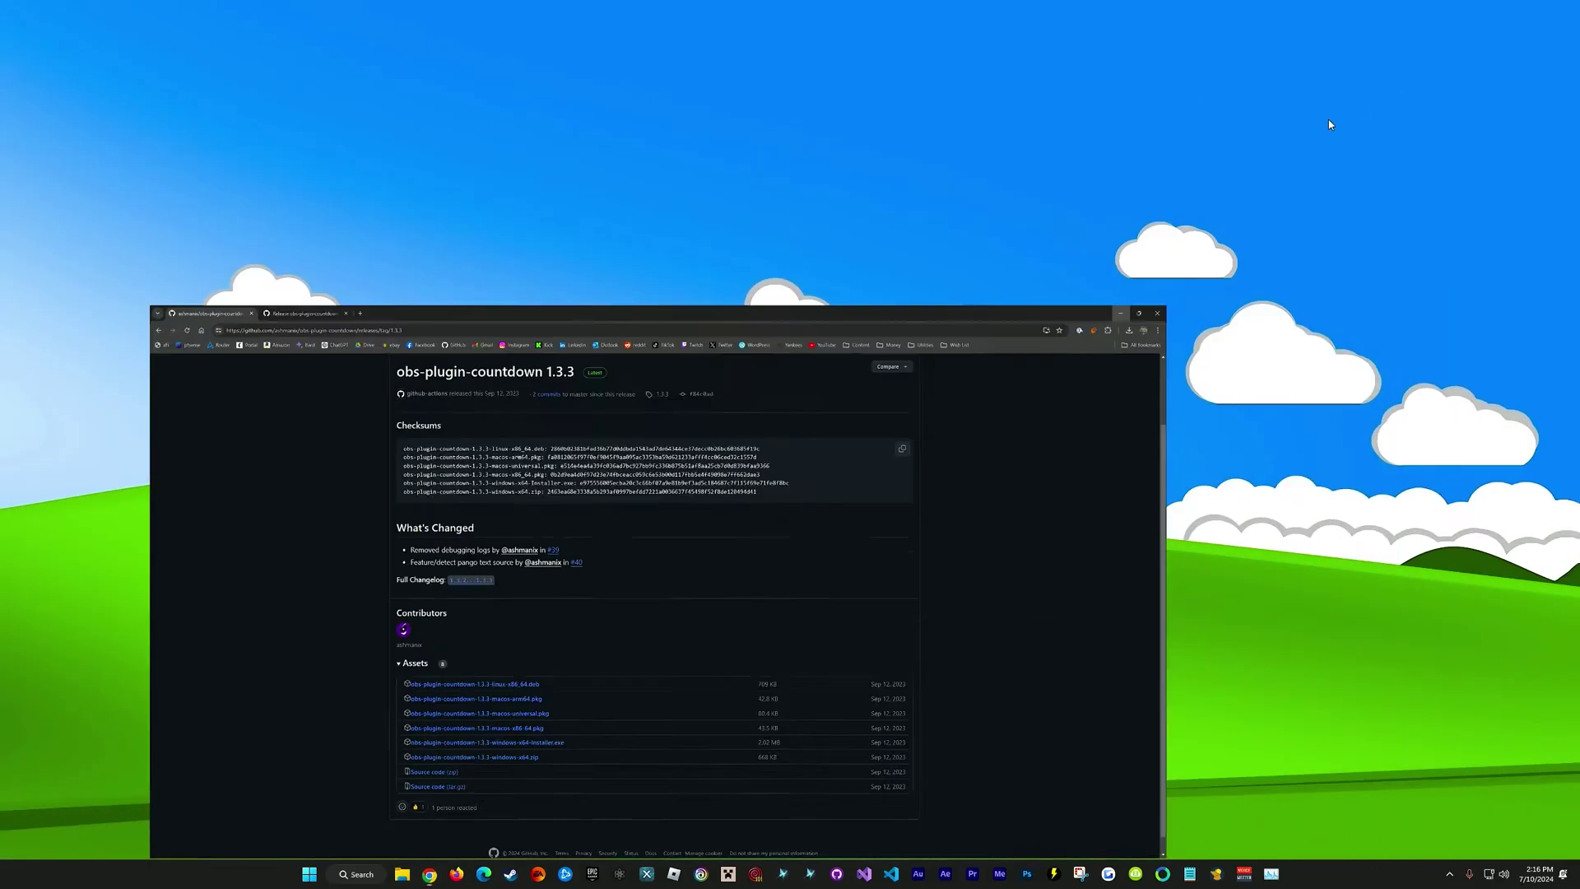
click(365, 874)
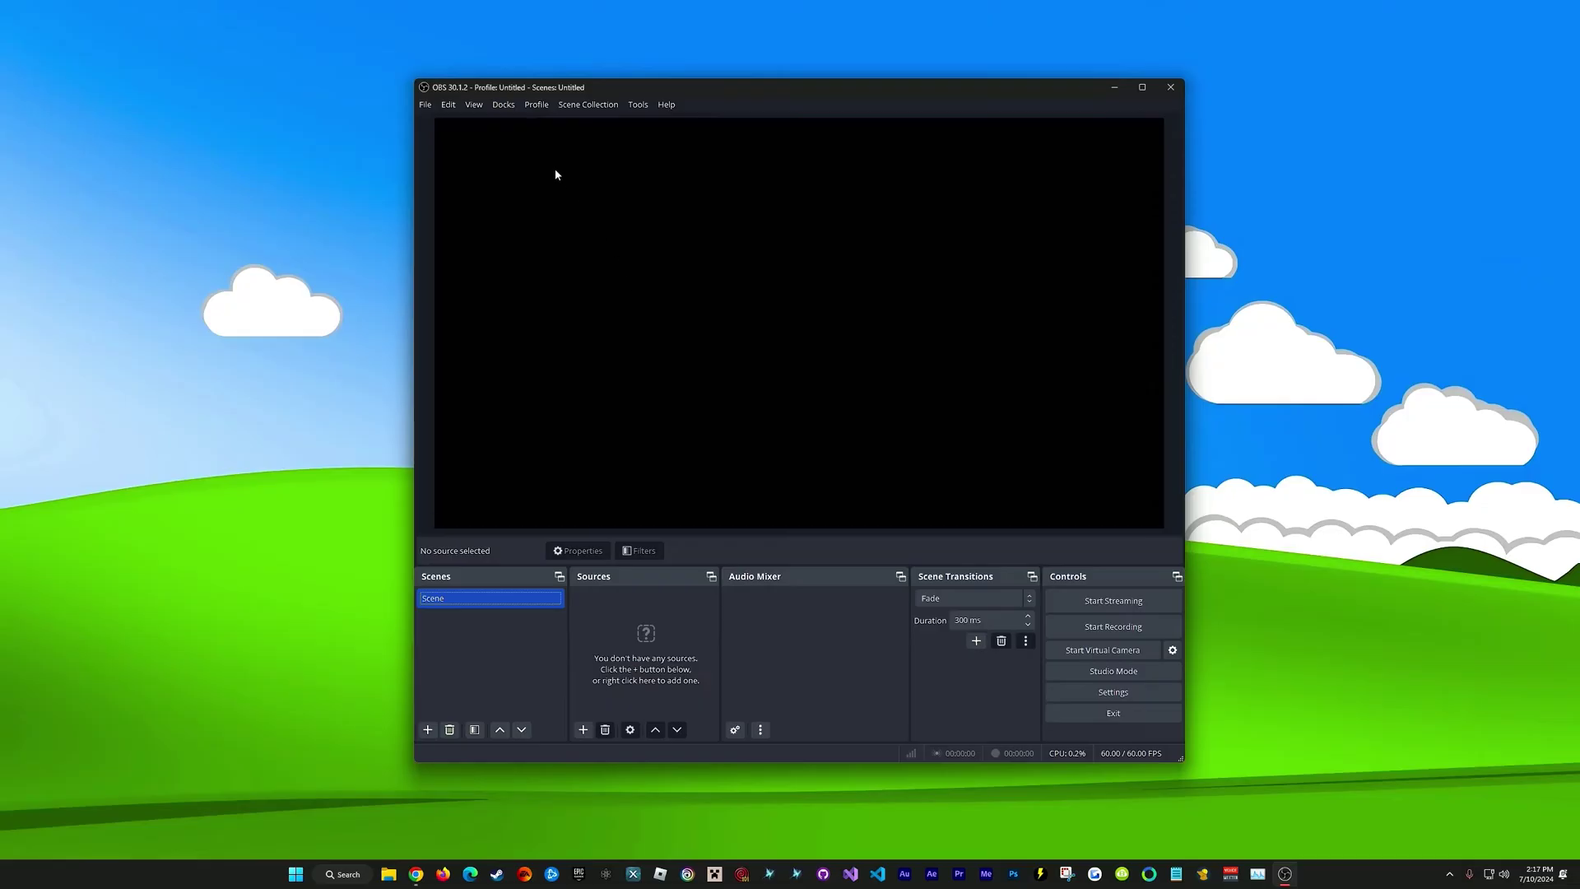
- Enable the Countdown Timer dock, dock it beside the Audio Mixer, and heighten that row
click(503, 105)
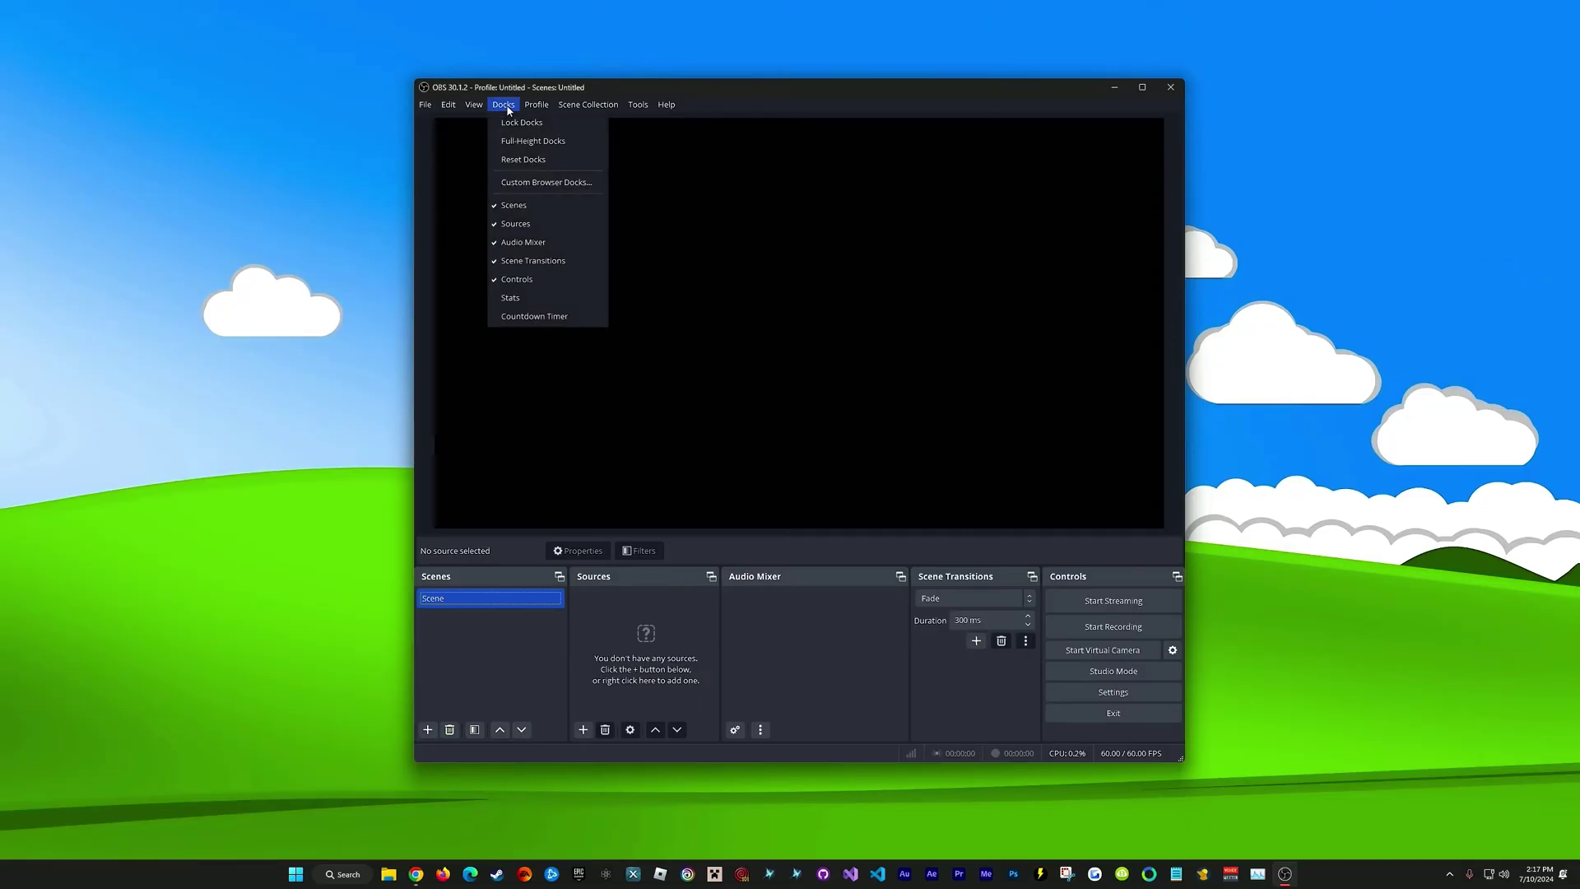
click(551, 317)
click(775, 250)
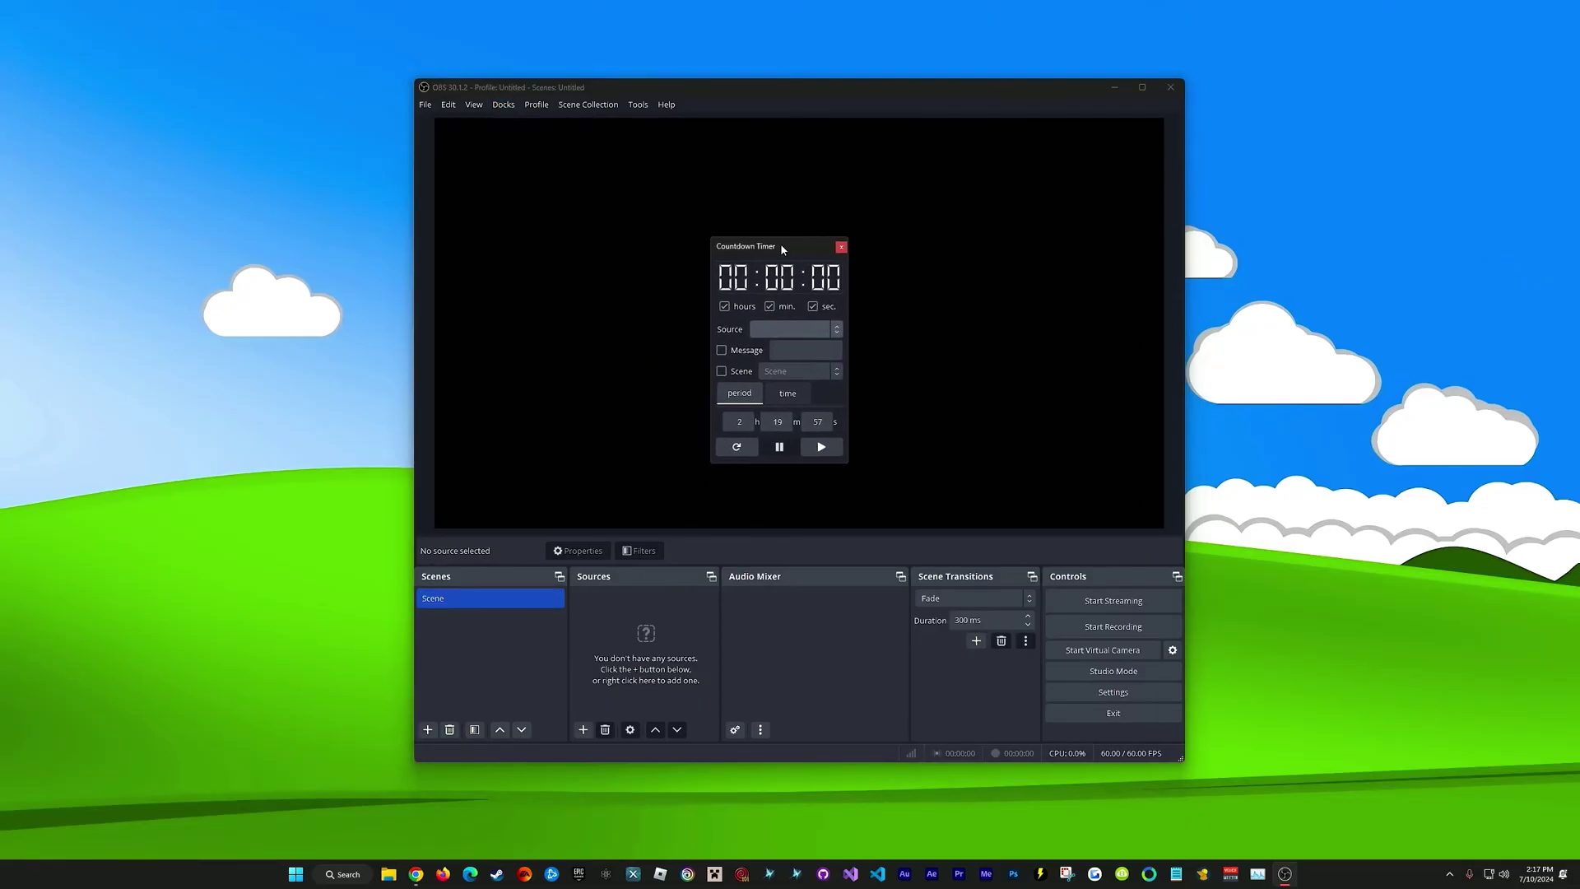
drag(780, 244, 779, 244)
click(503, 105)
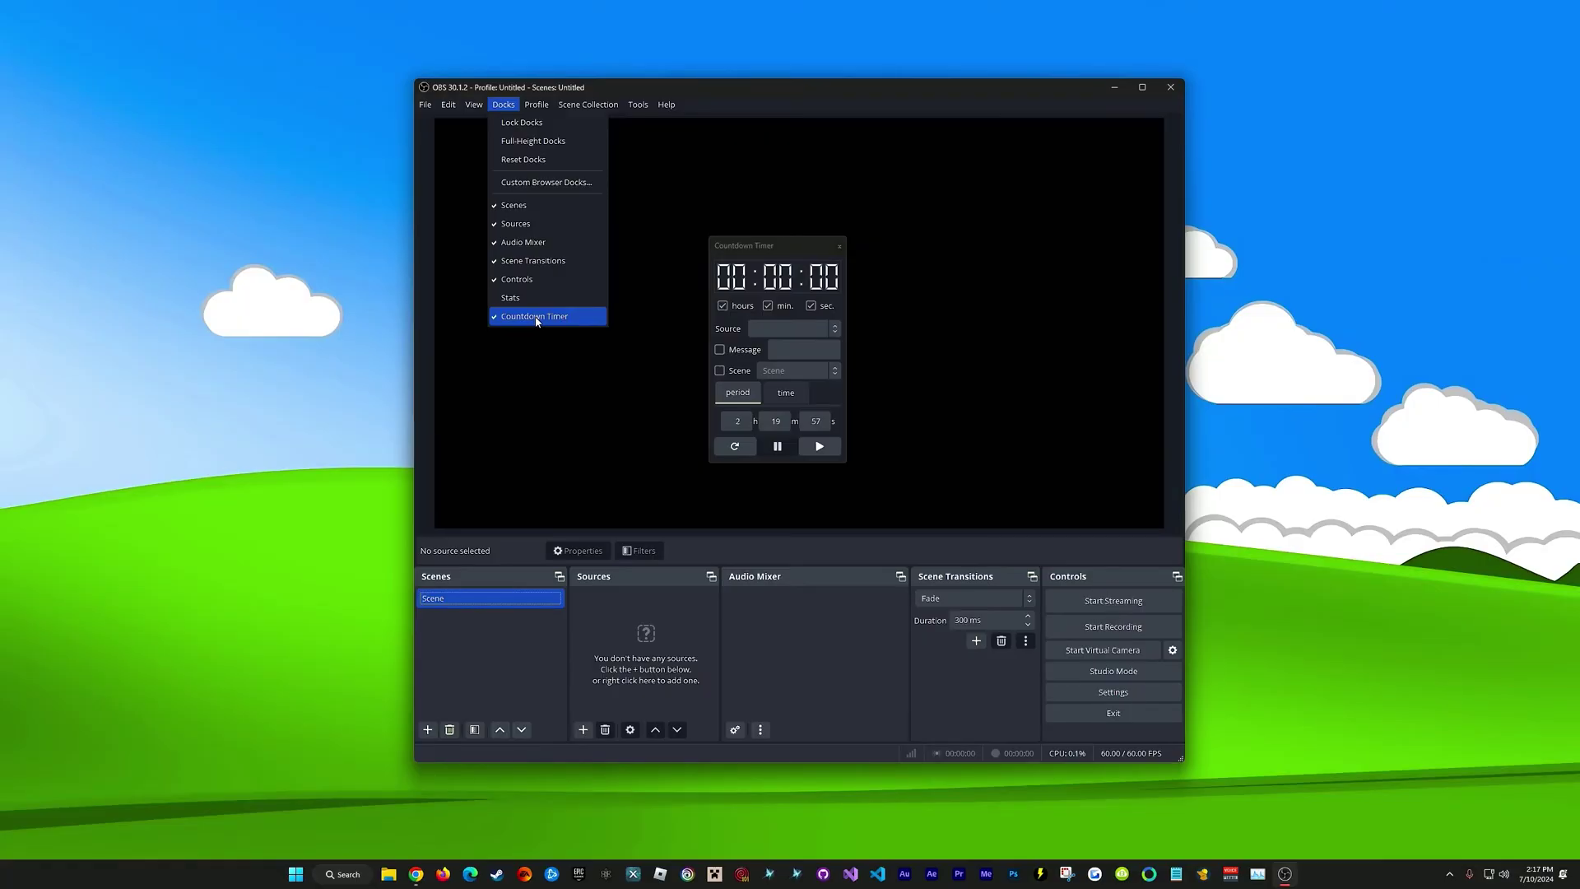
drag(763, 248, 807, 589)
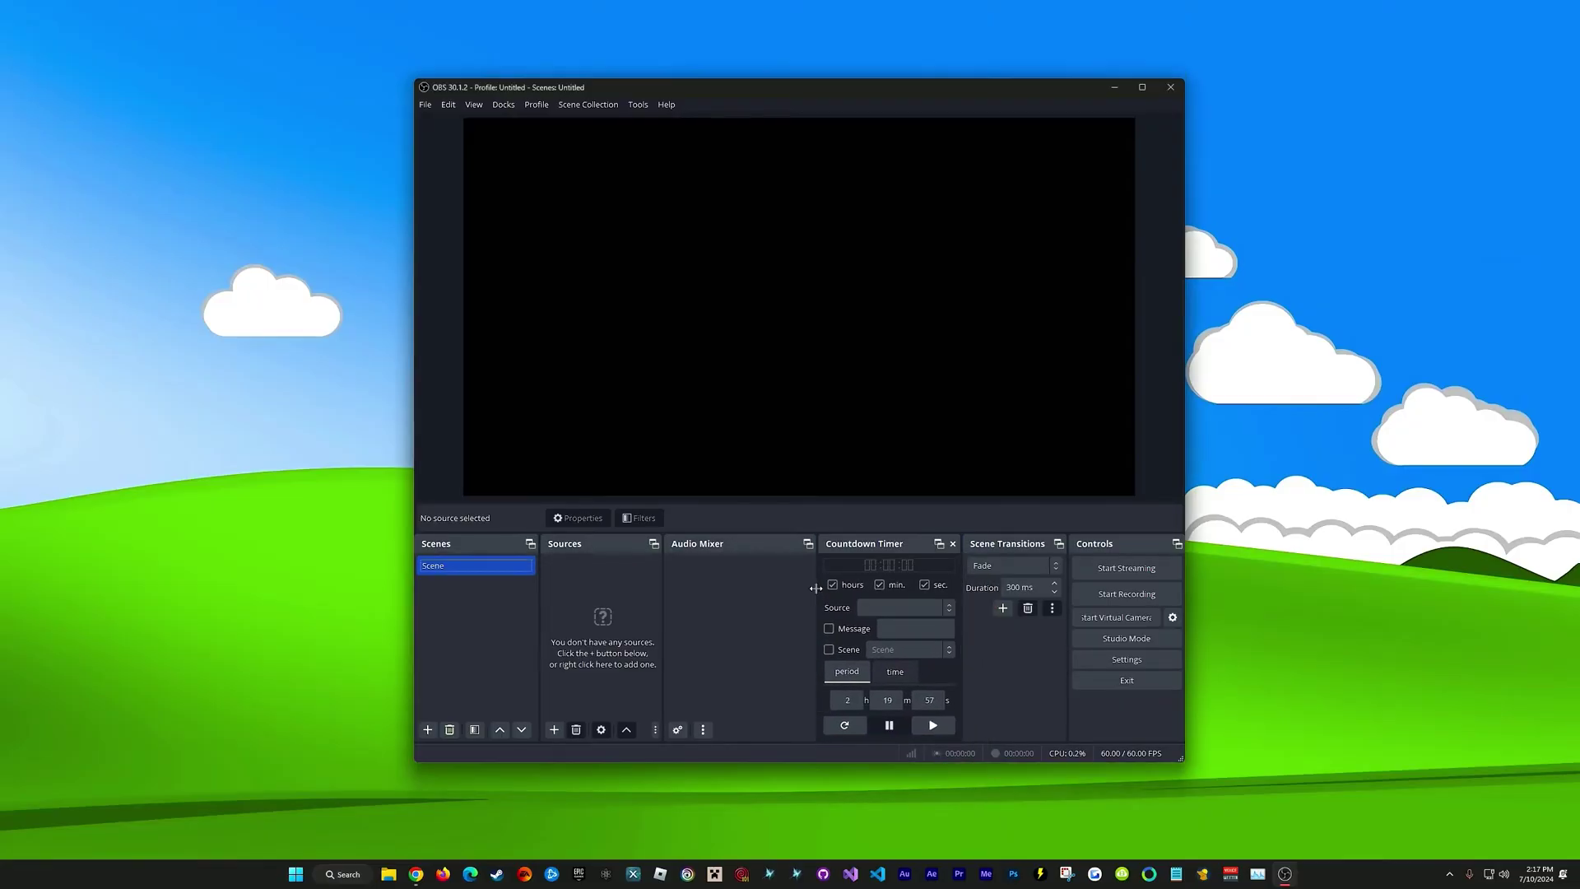
drag(911, 532, 910, 514)
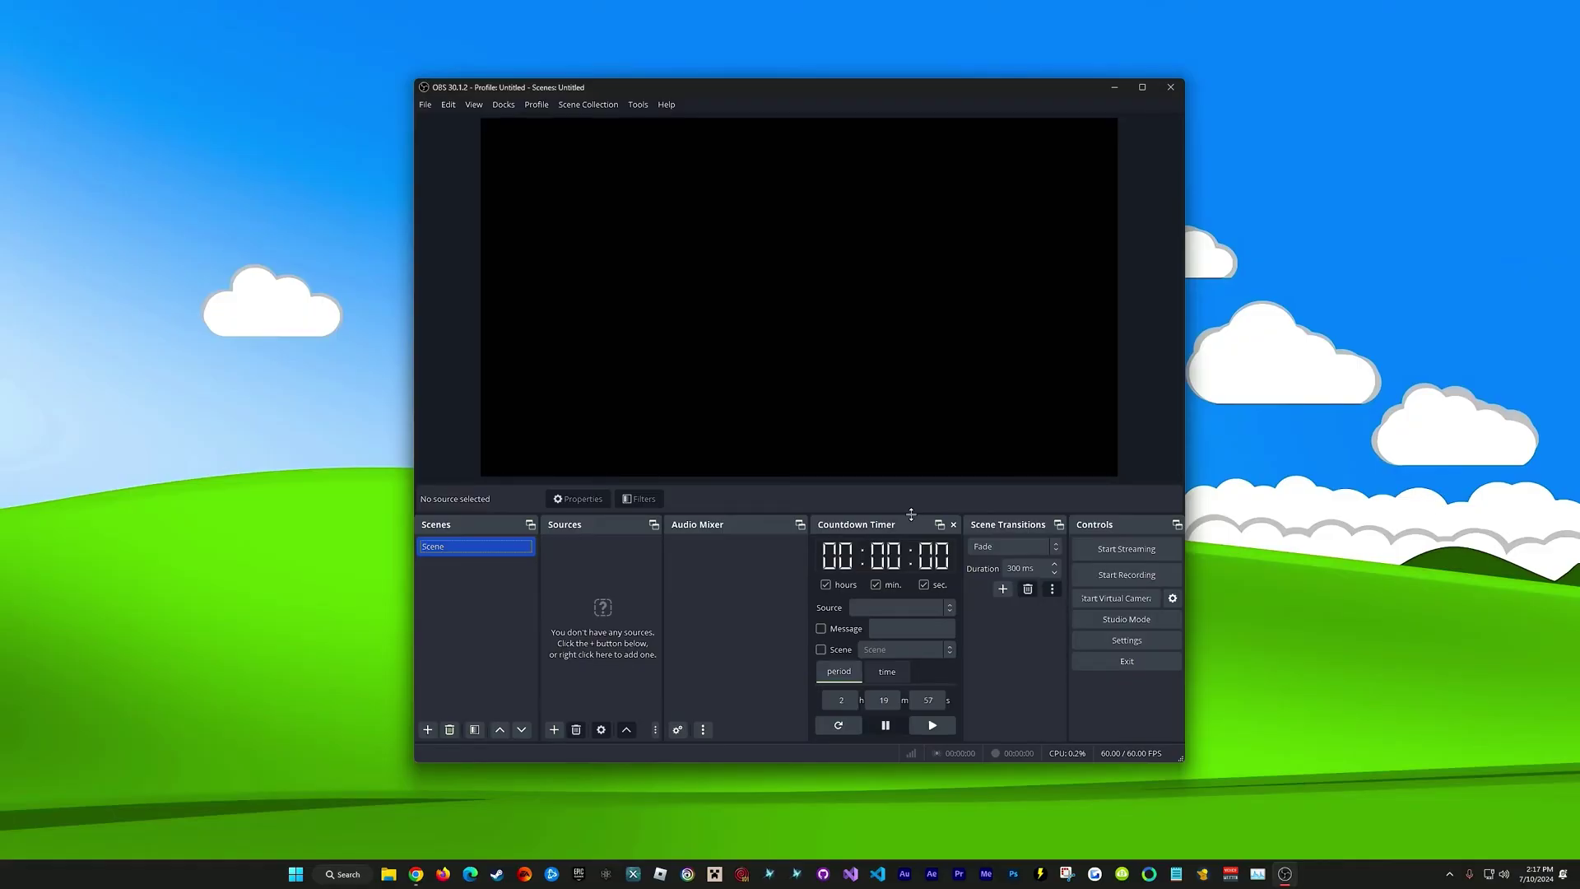
- Add a Text (GDI+) source named 'timer' to the scene
right_click(601, 575)
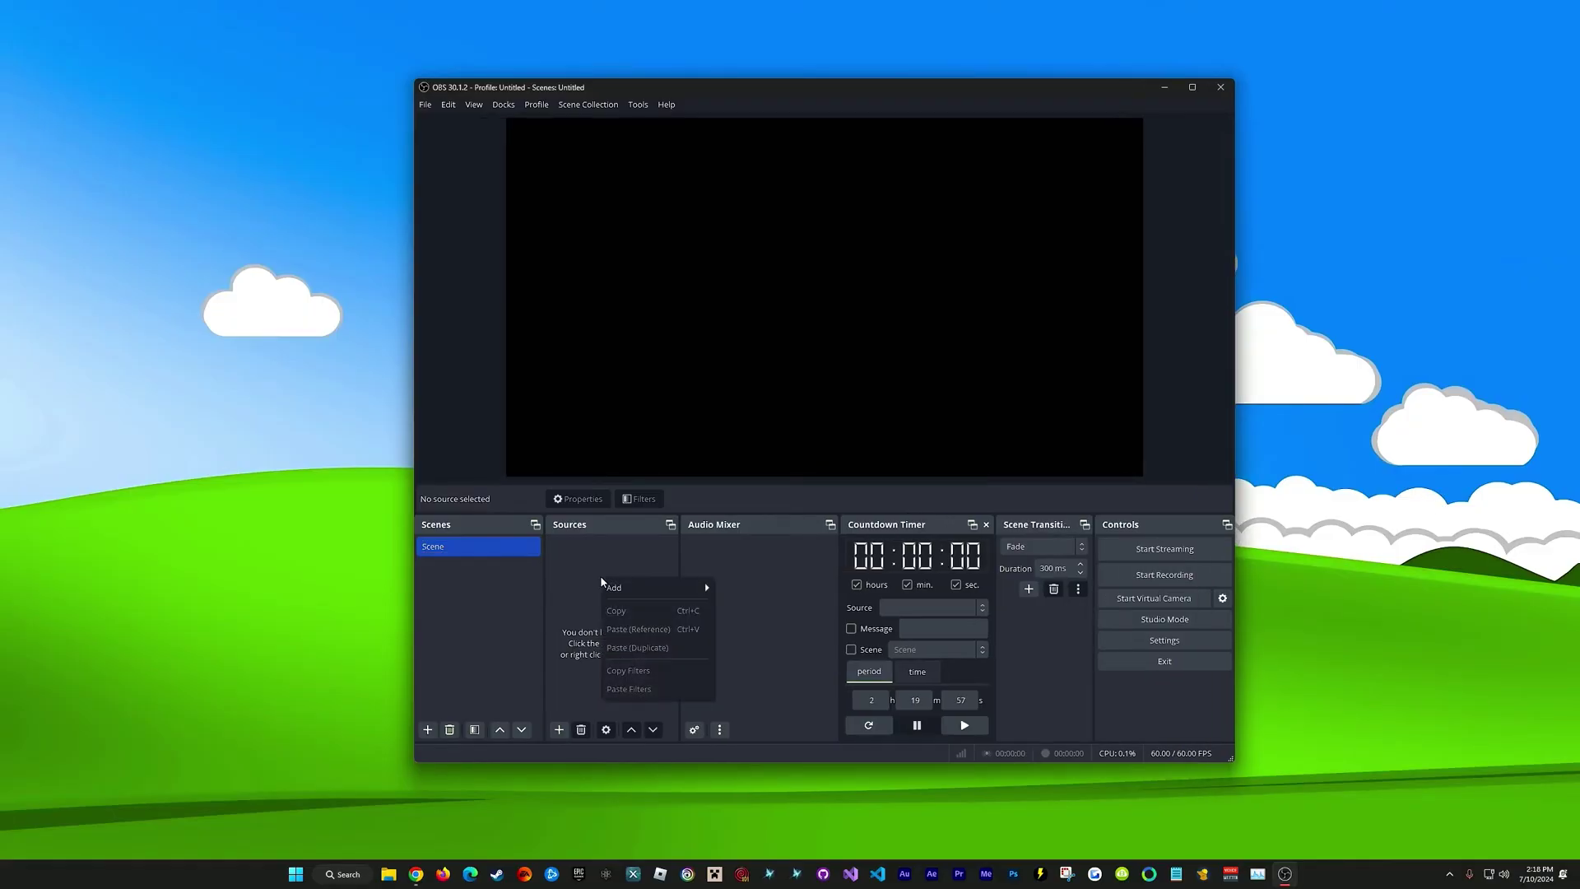
mouse_move(654, 587)
click(749, 776)
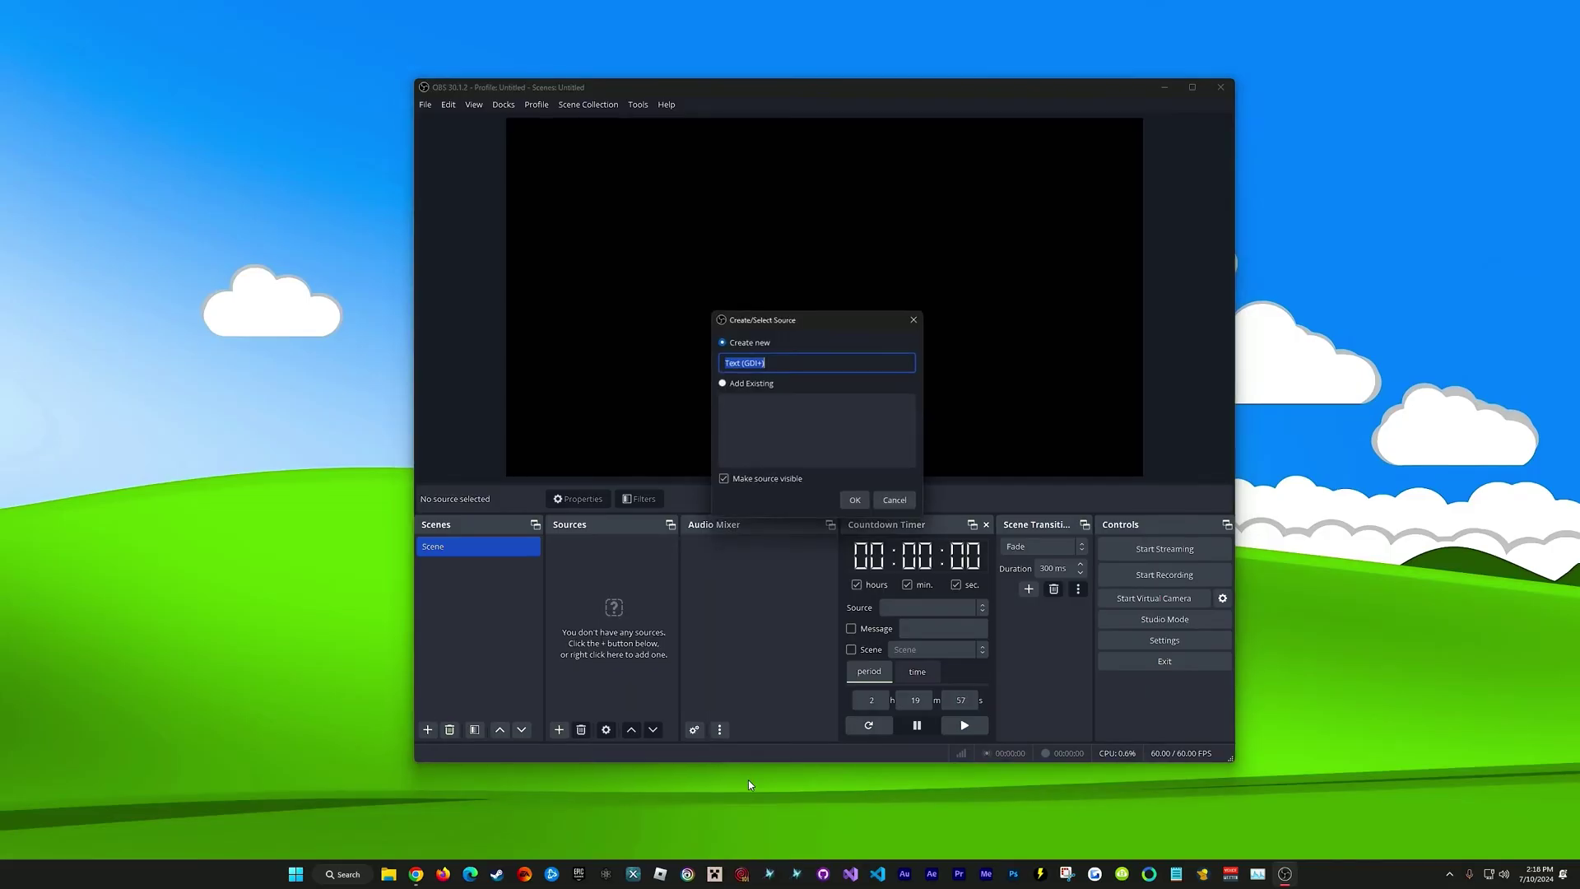
text(timer)
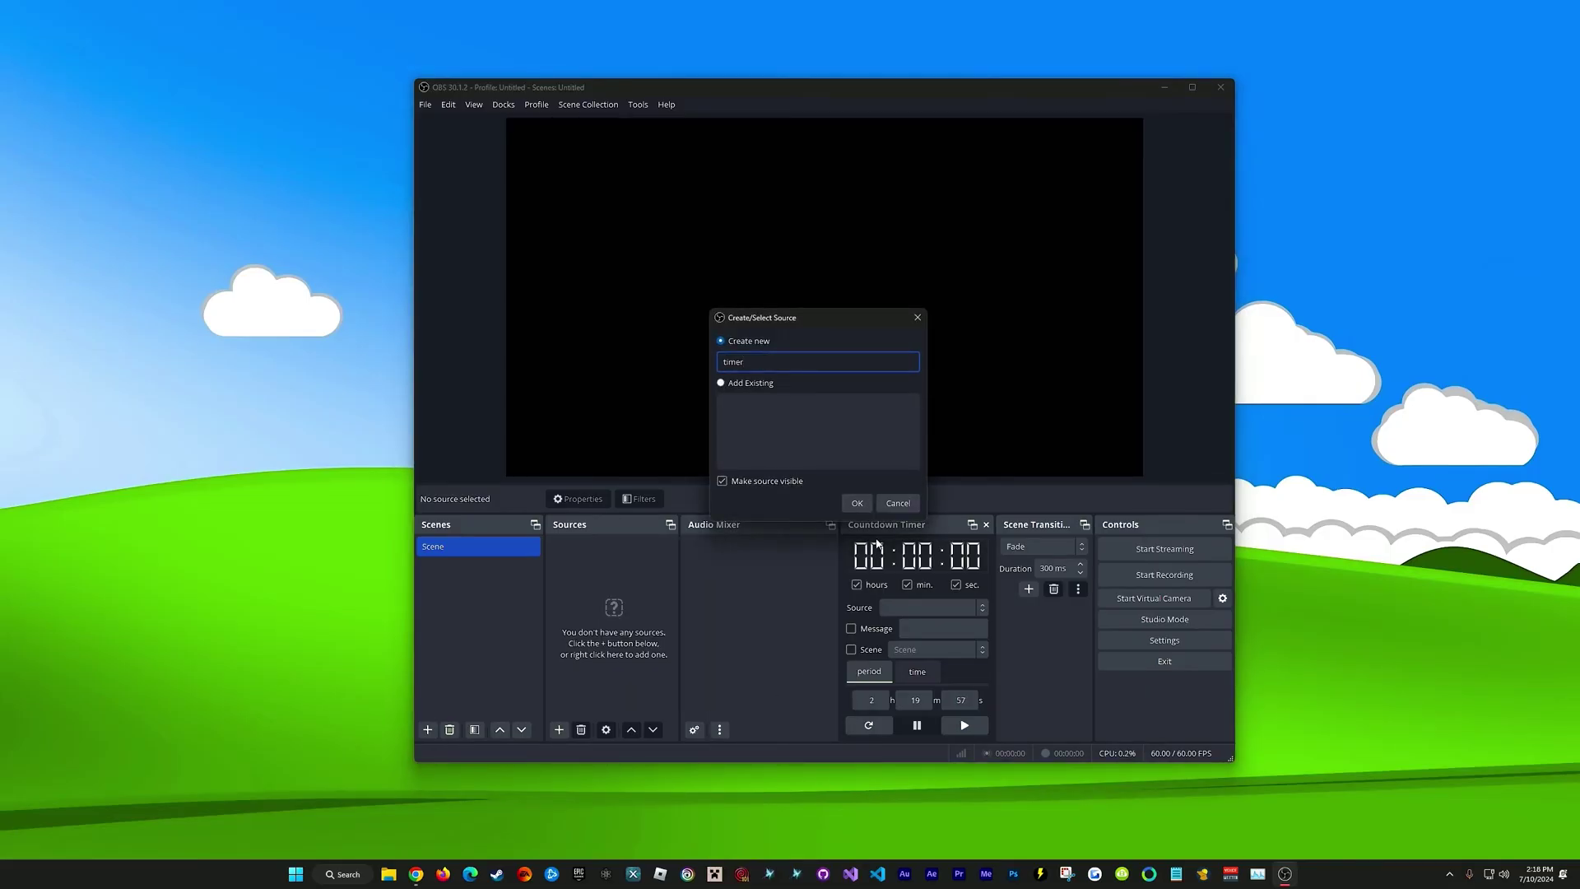
click(856, 503)
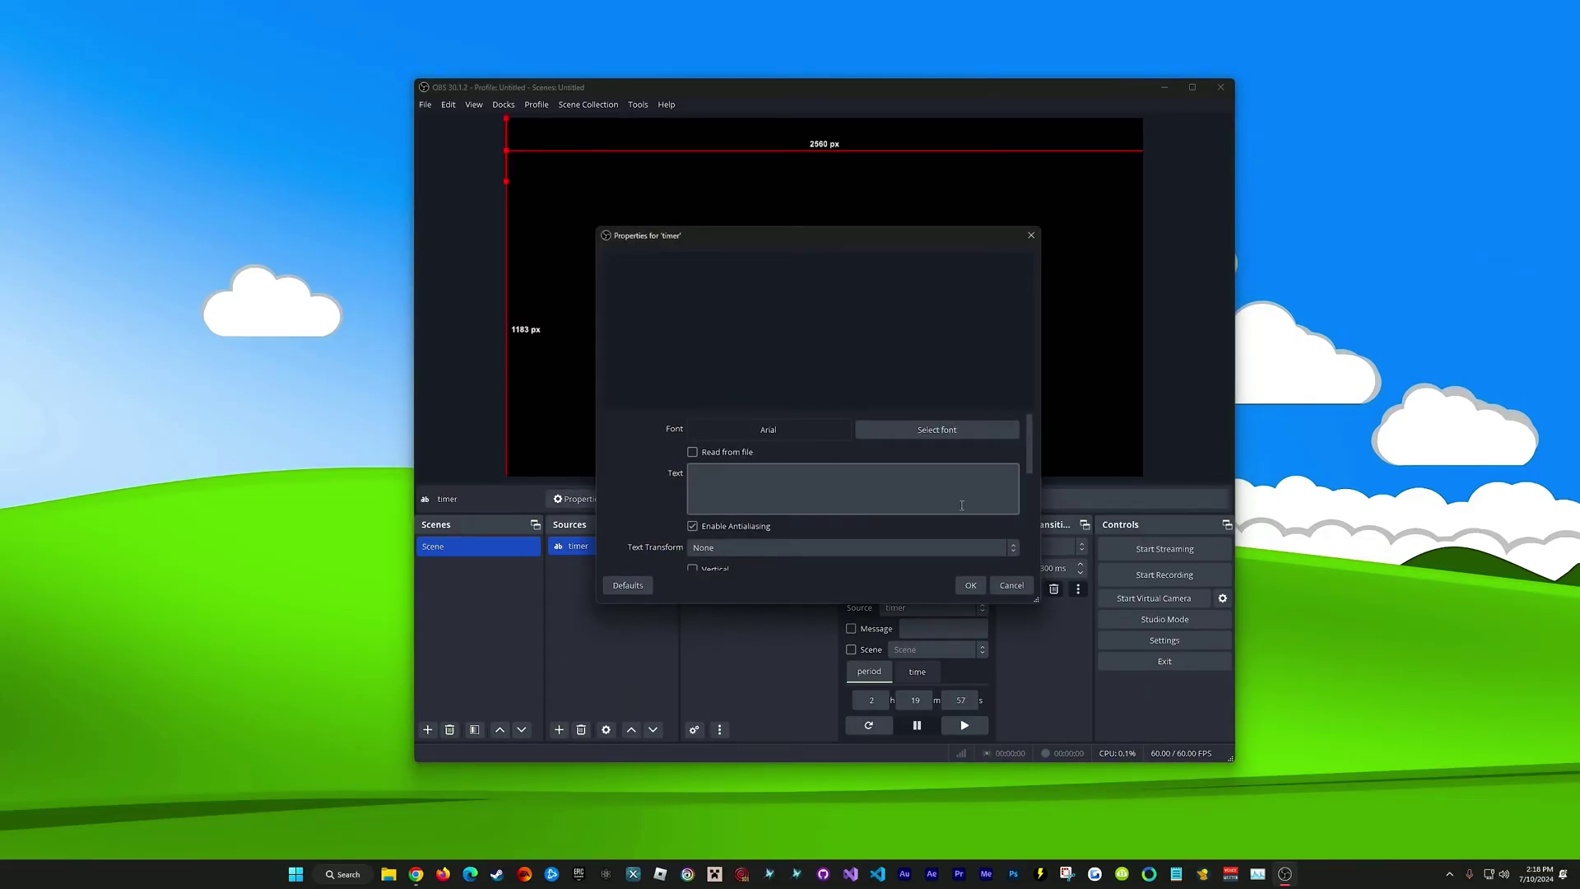
click(970, 585)
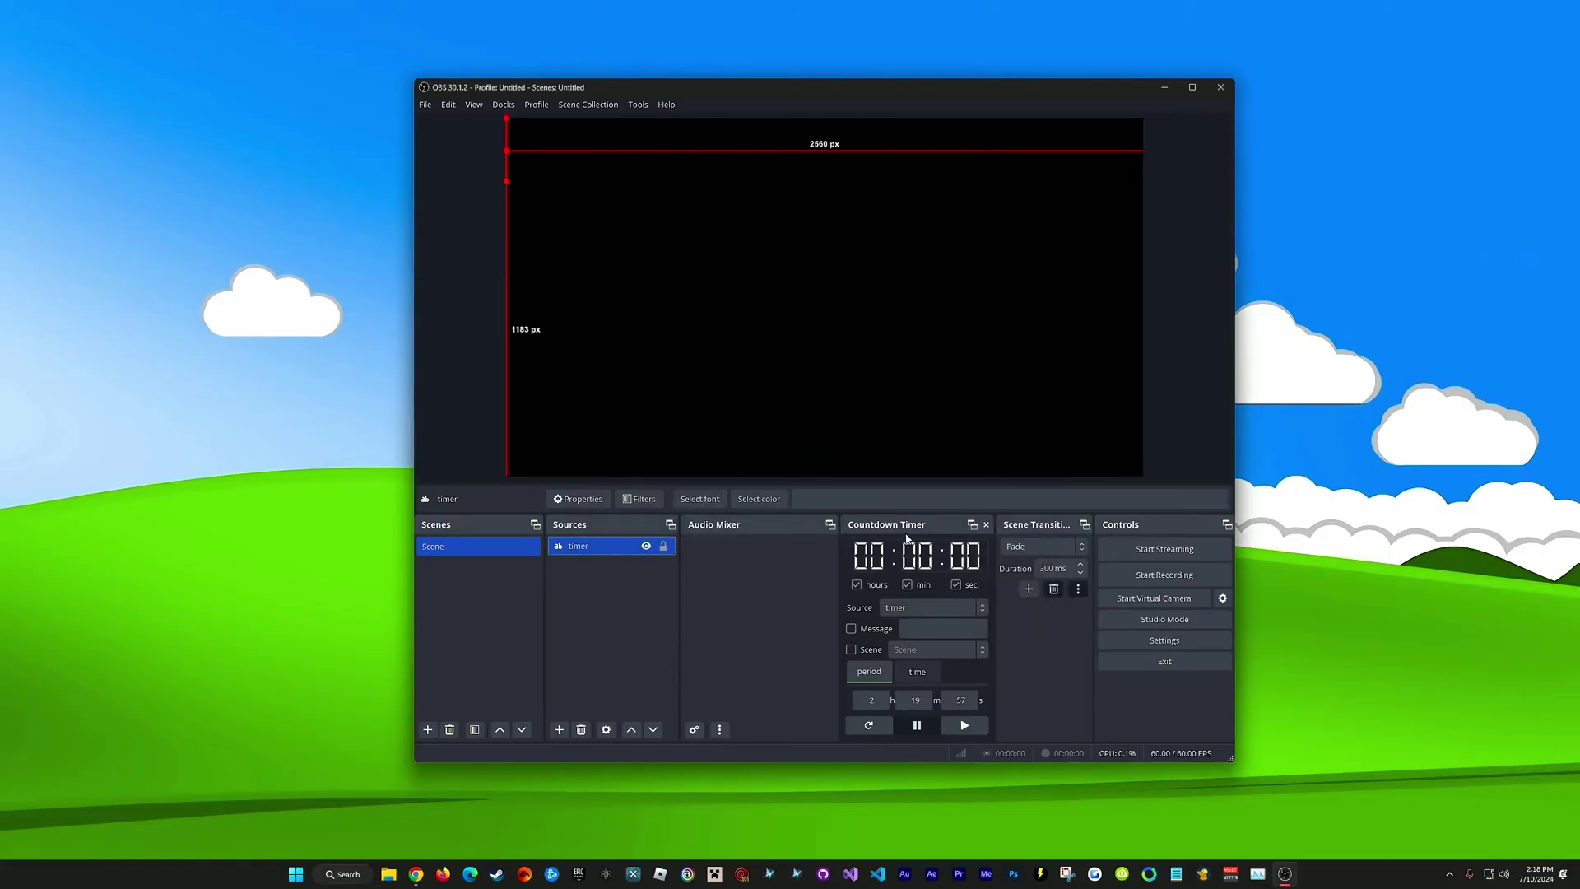
- Choose 'timer' as the text source in the Countdown Timer dock
click(909, 609)
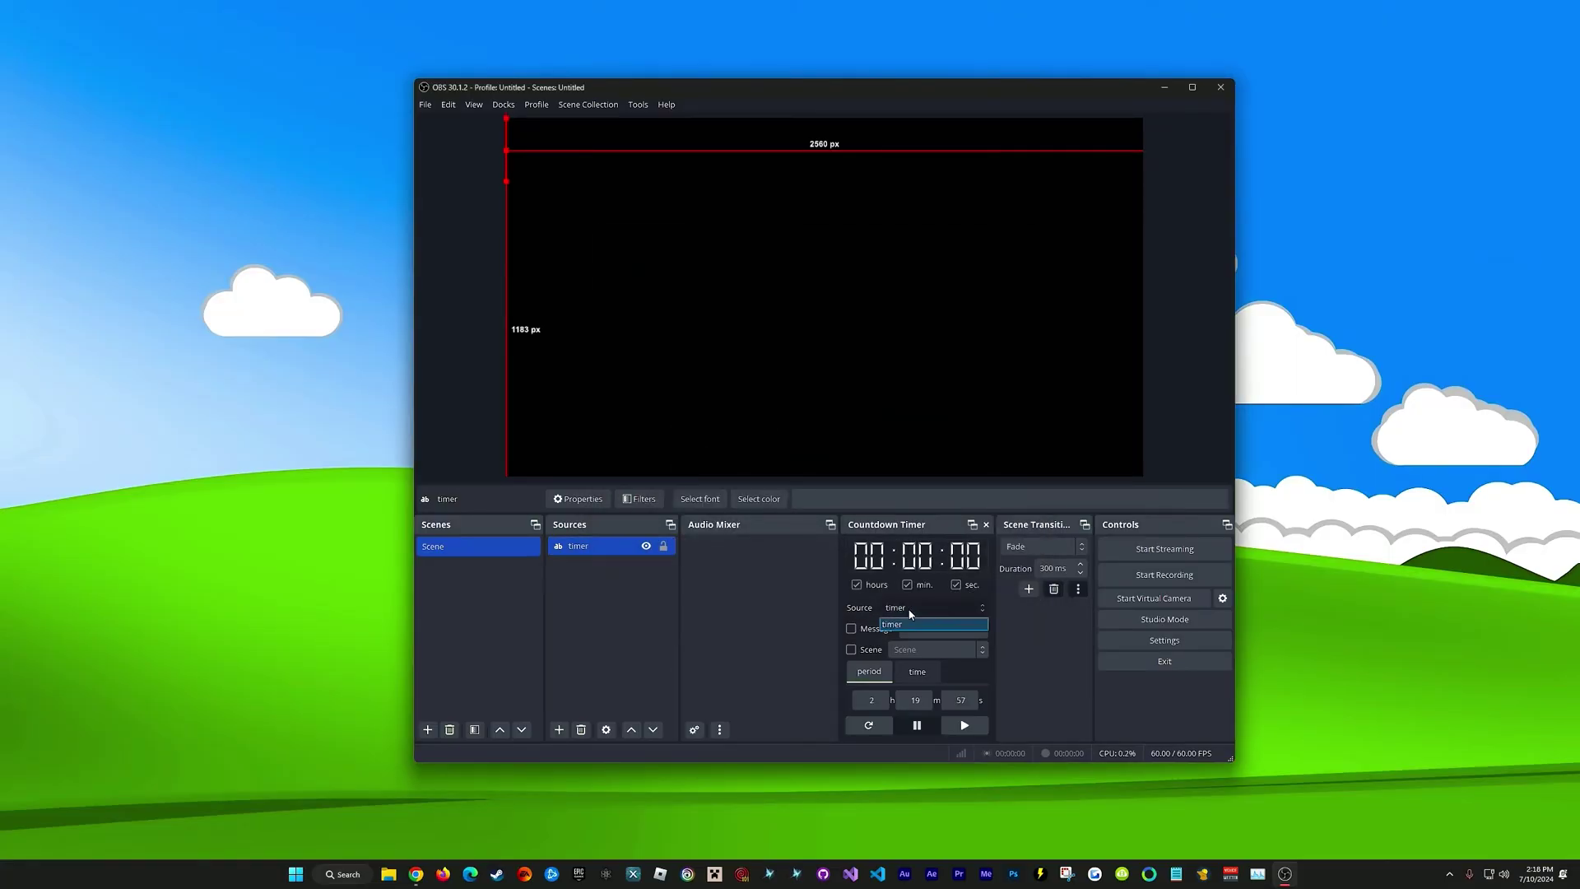
click(908, 623)
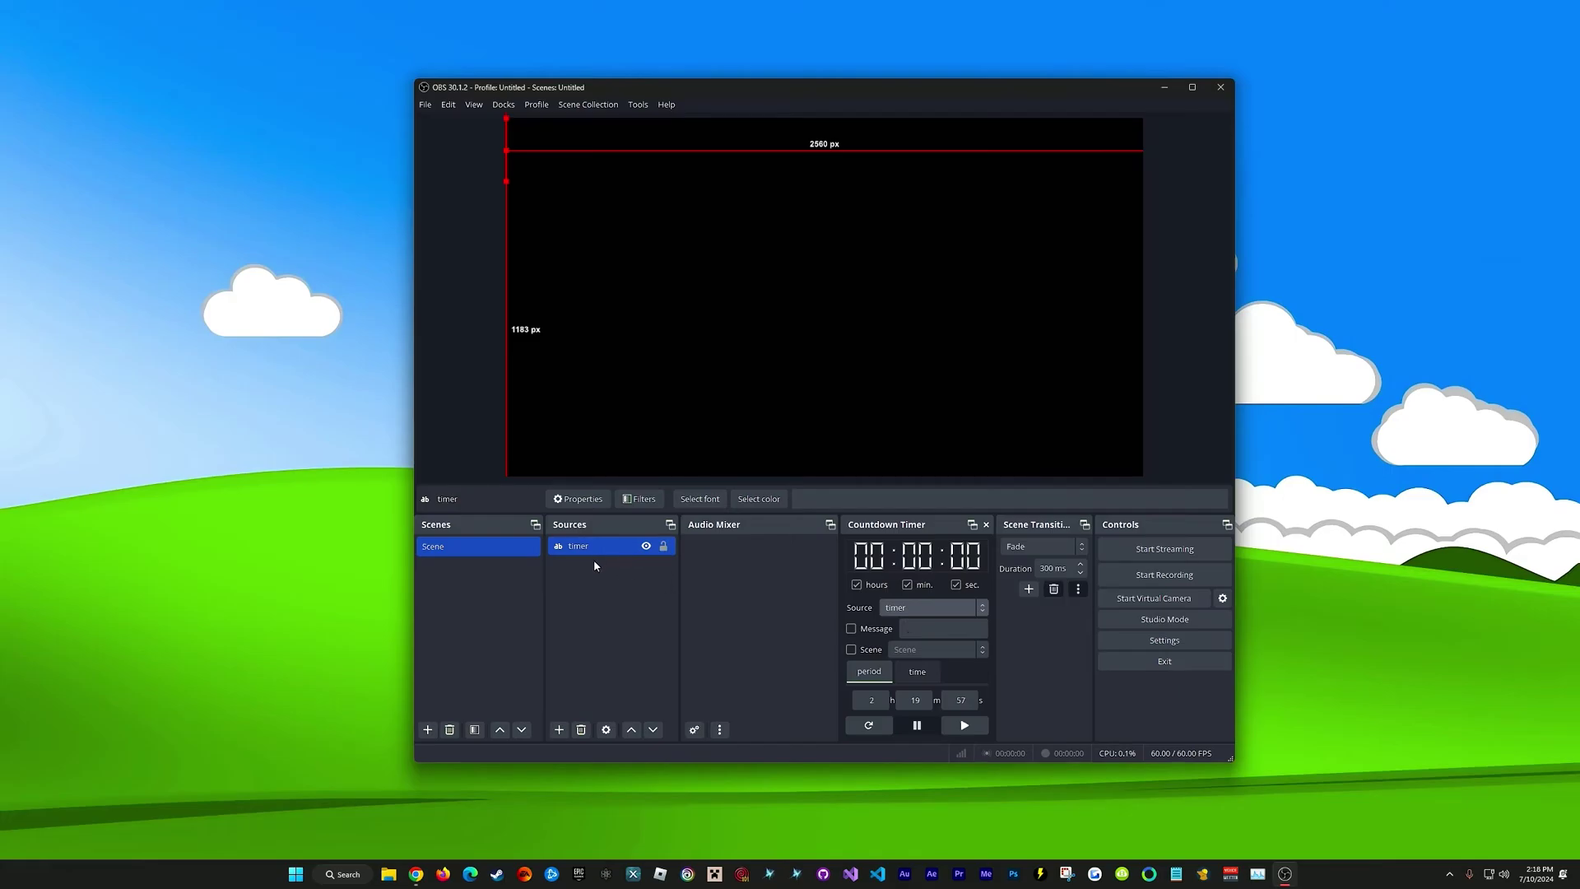
click(904, 610)
click(911, 620)
double_click(863, 699)
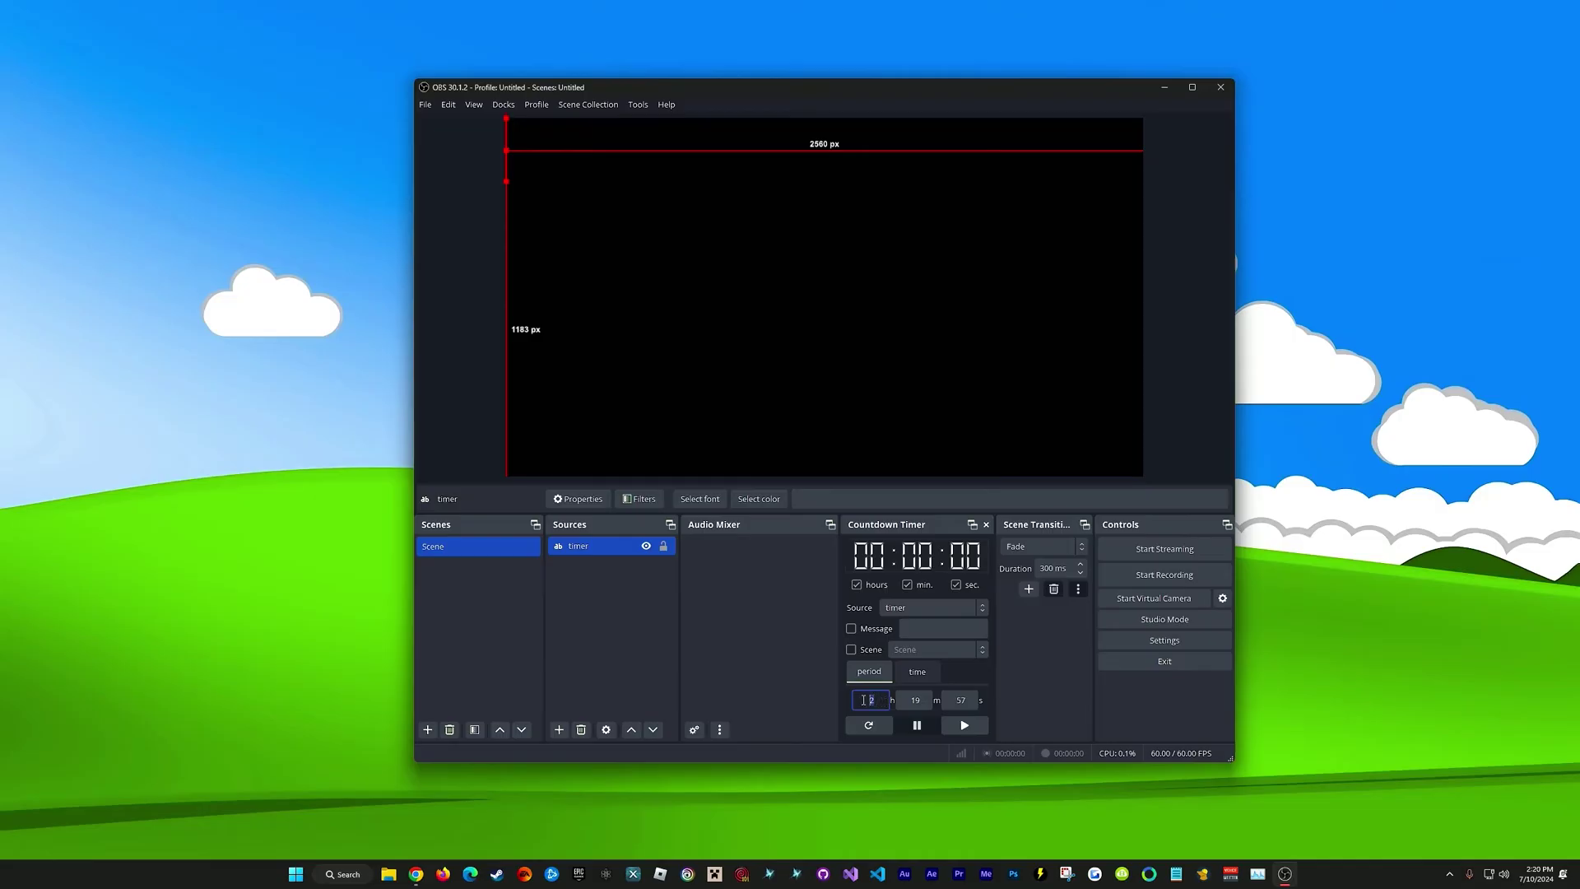
- Set the countdown period to 1 h 27 m 45 s and apply it
text(1)
key(Tab)
text(27)
key(Tab)
text(45)
click(868, 724)
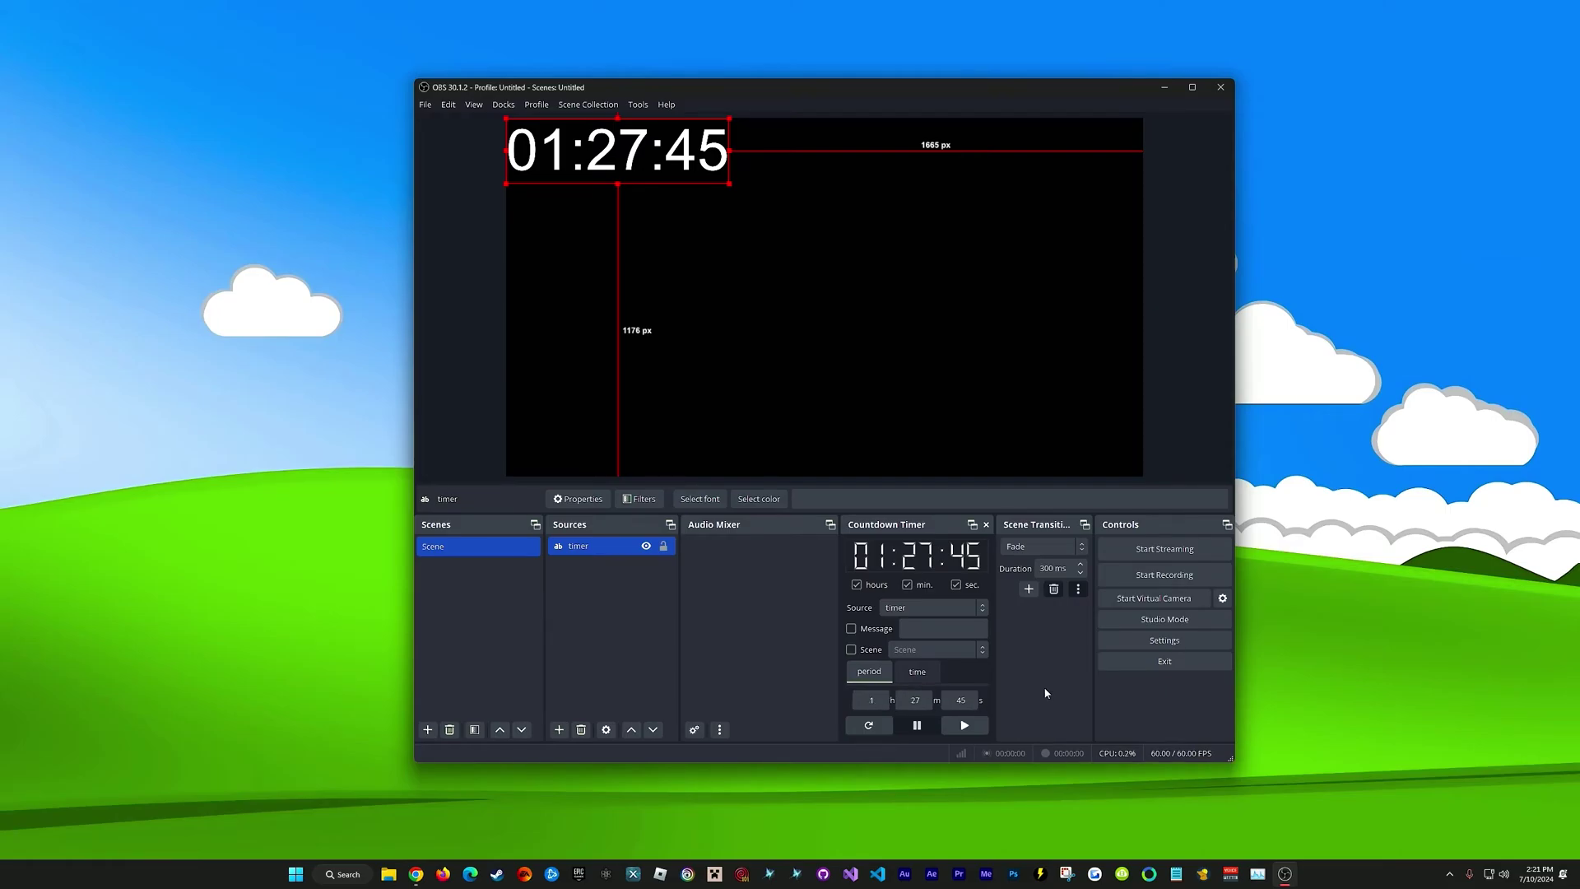
- Start the countdown, move the timer text toward the top centre, then pause
click(980, 731)
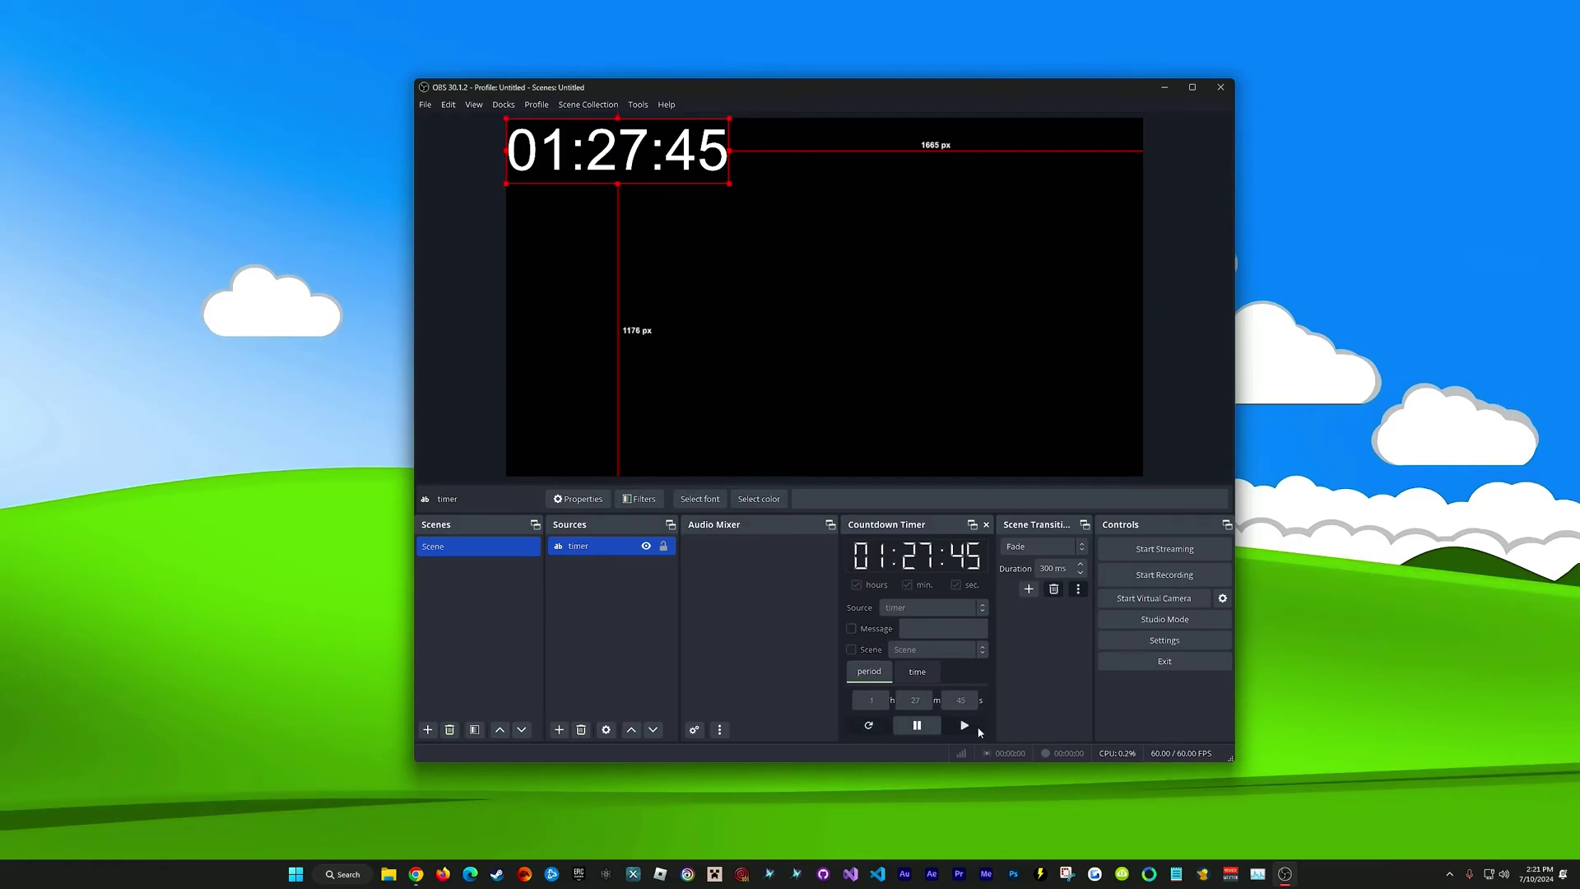
drag(663, 161, 750, 222)
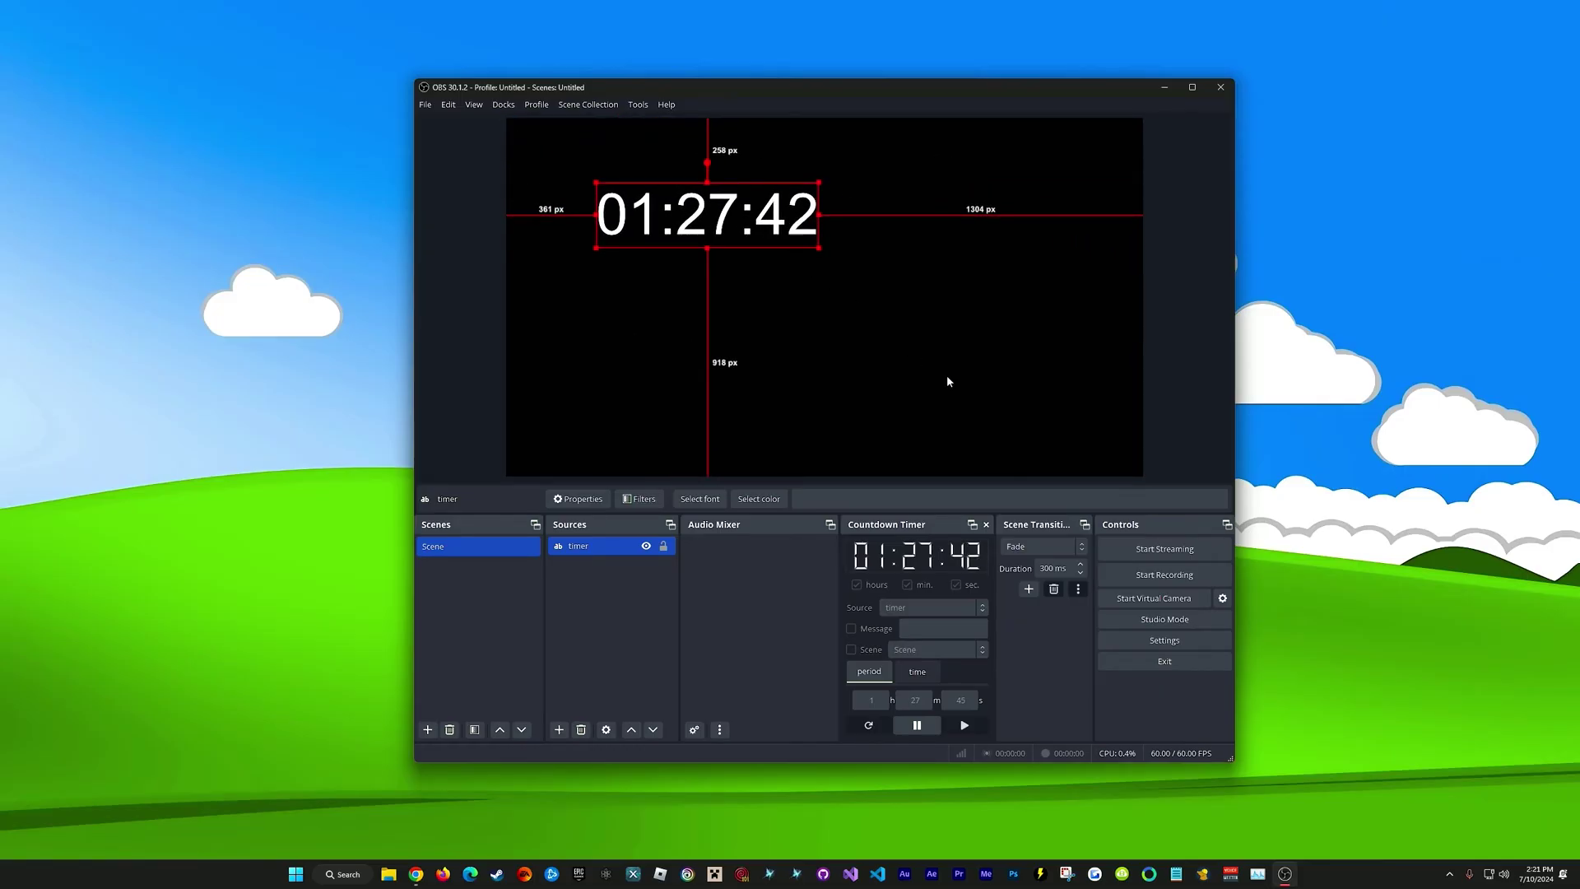
click(919, 728)
- Switch to time mode targeting 14:25:13, start it, centre the timer text, then stop
click(920, 677)
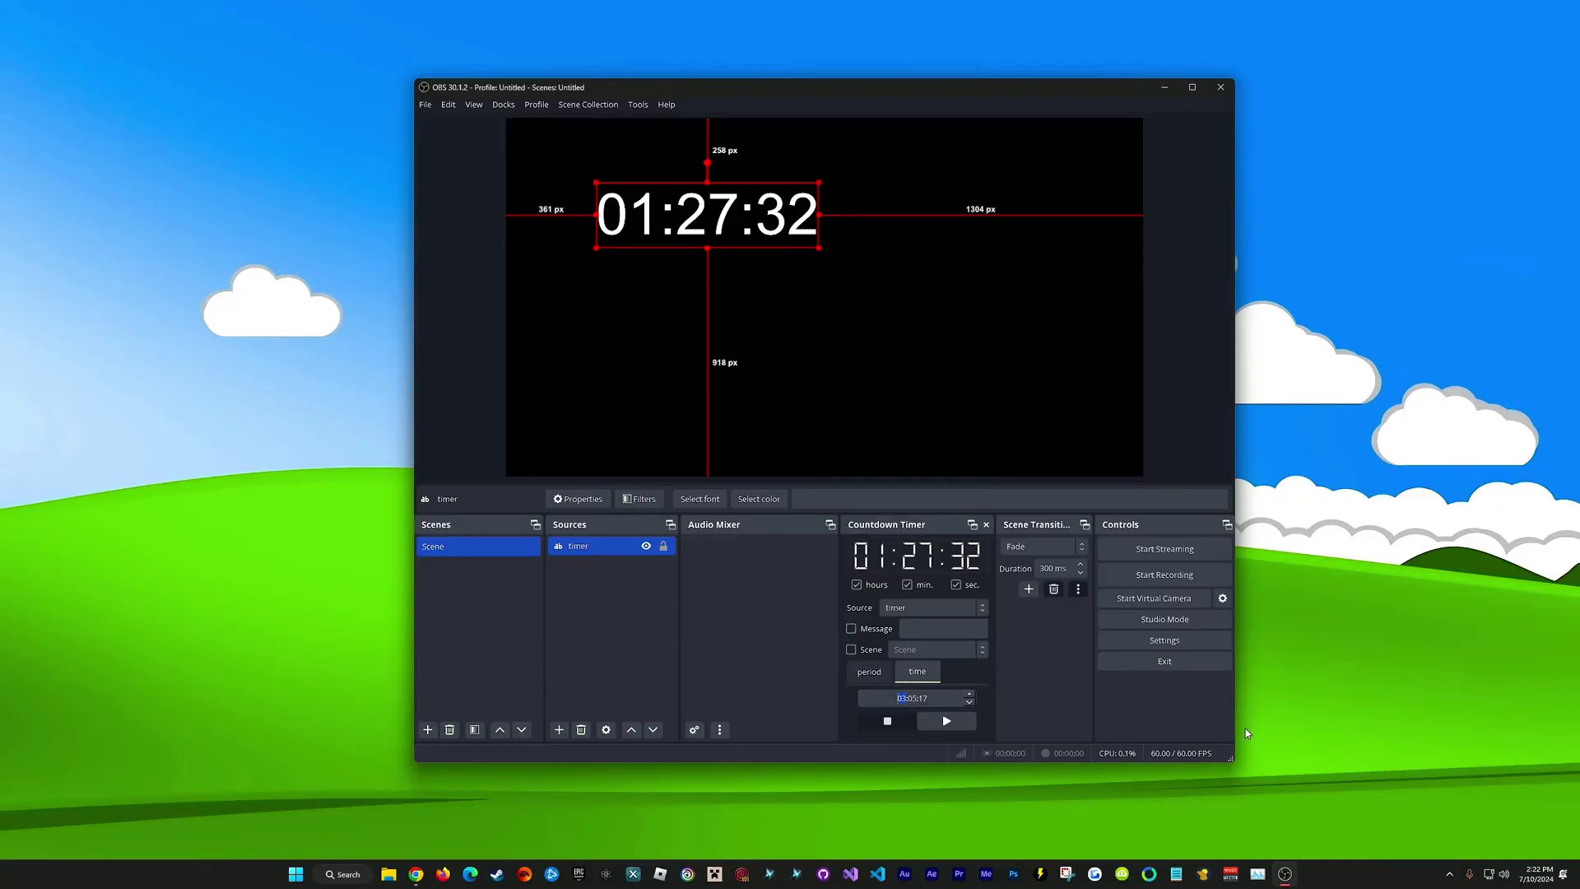
text(14:25:)
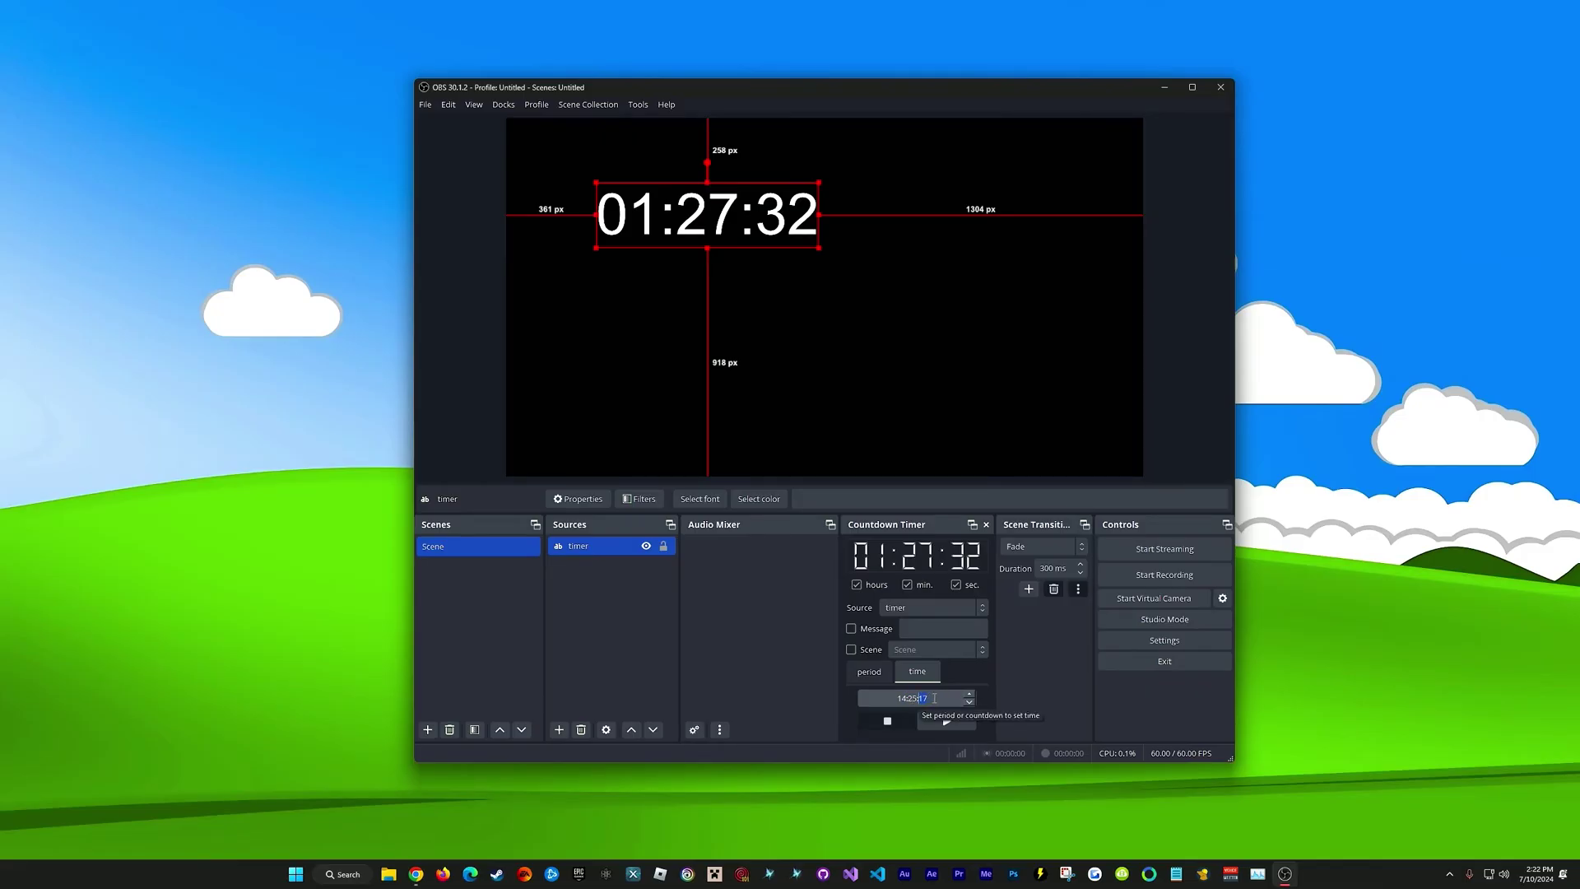
text(13)
click(954, 725)
drag(707, 214, 812, 265)
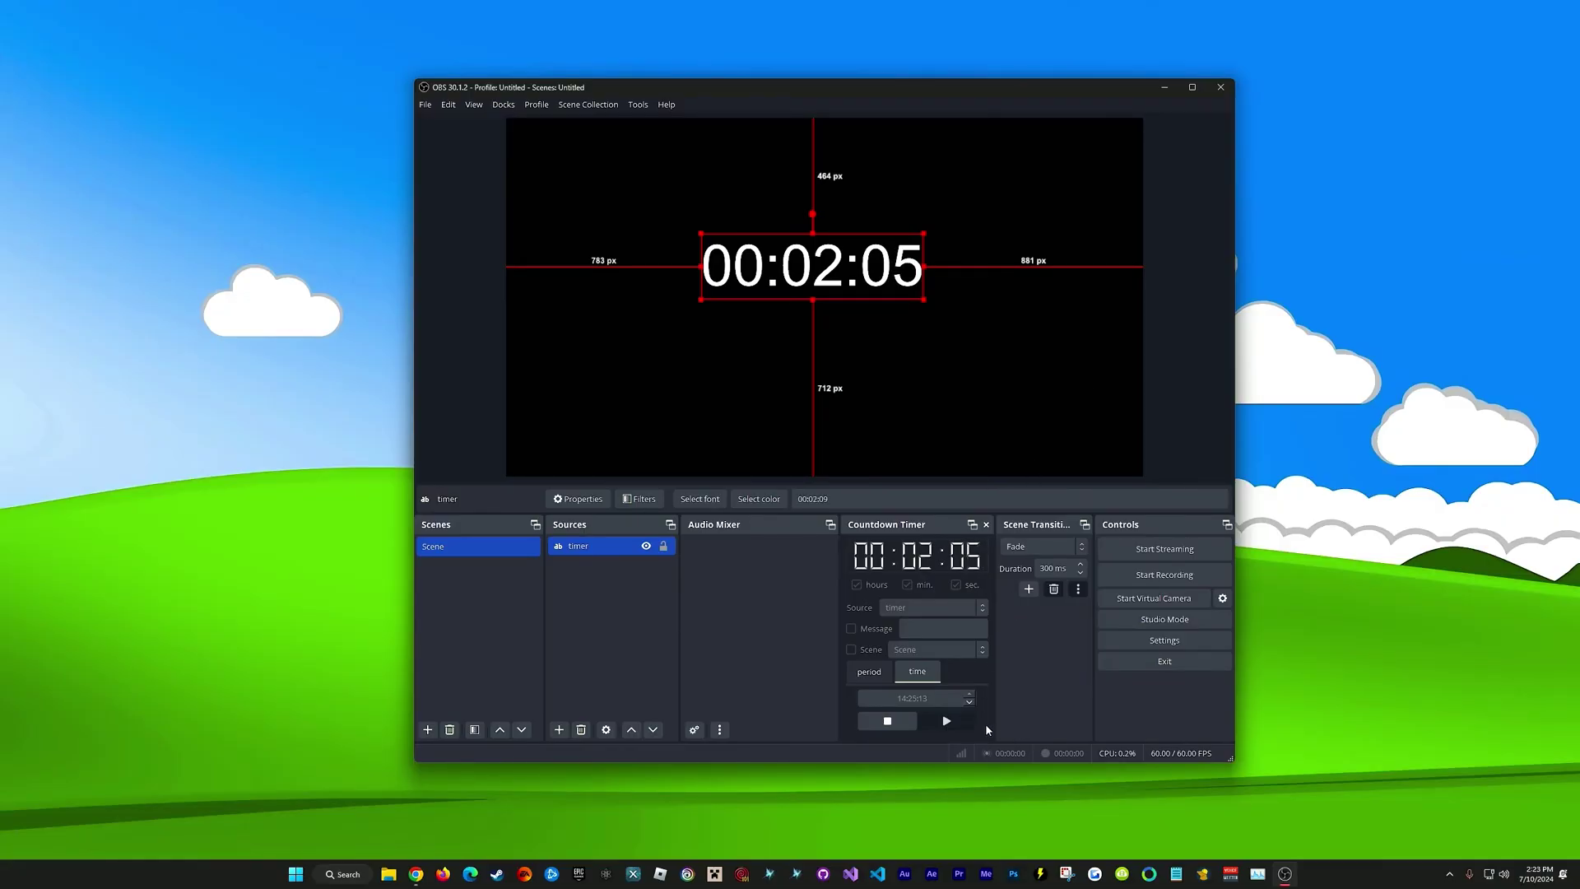
click(906, 724)
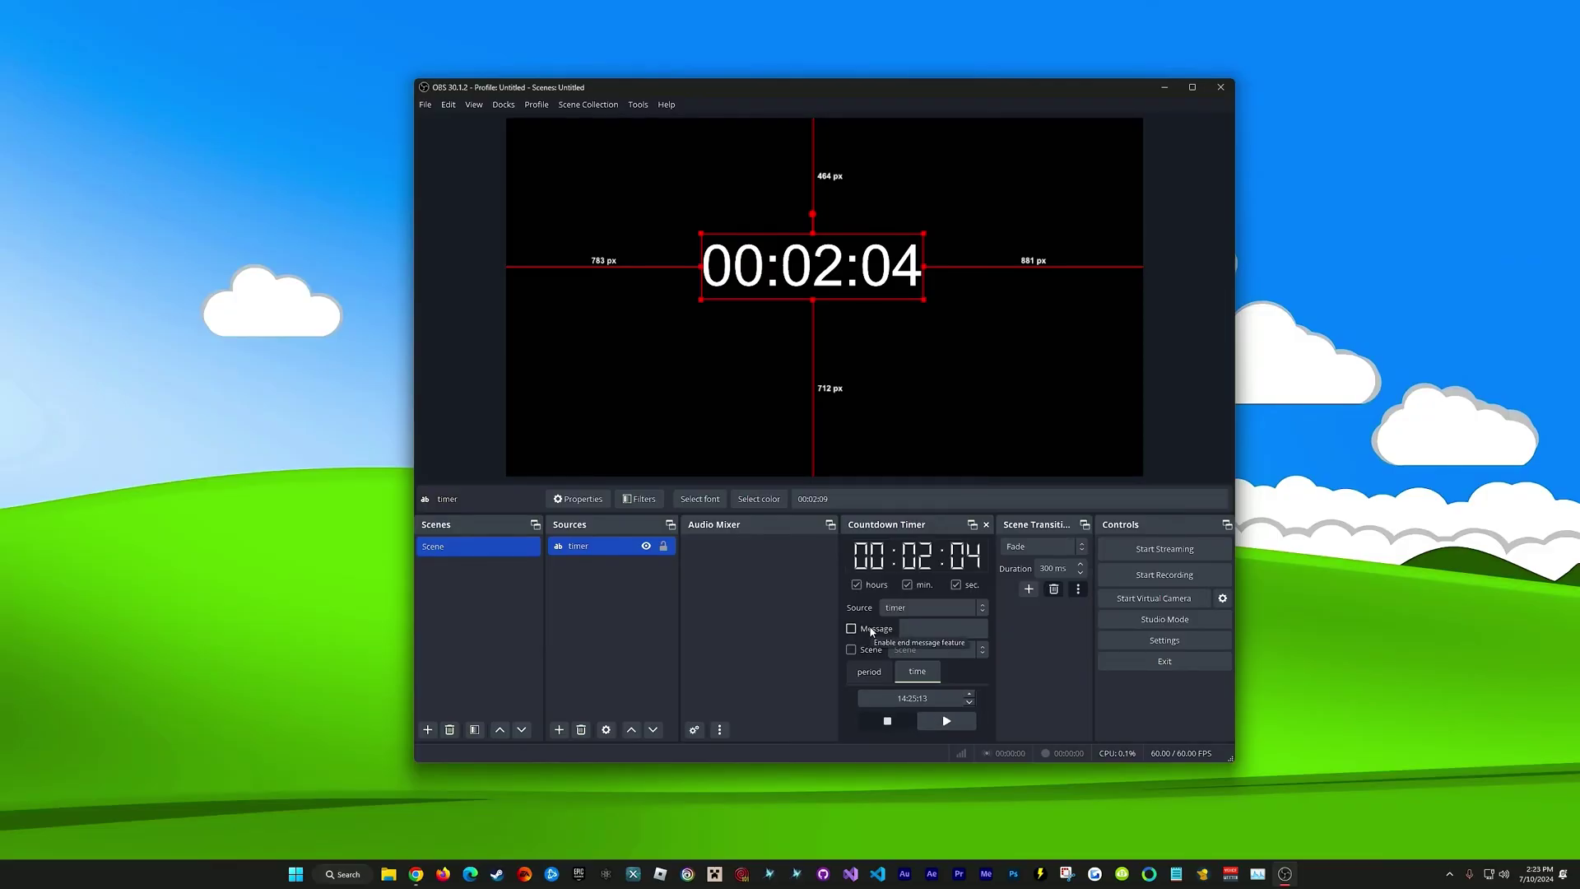
- Change the target time to 14:24:00 and enable the end message 'yay'
key(BackSpace)
key(BackSpace)
text(00)
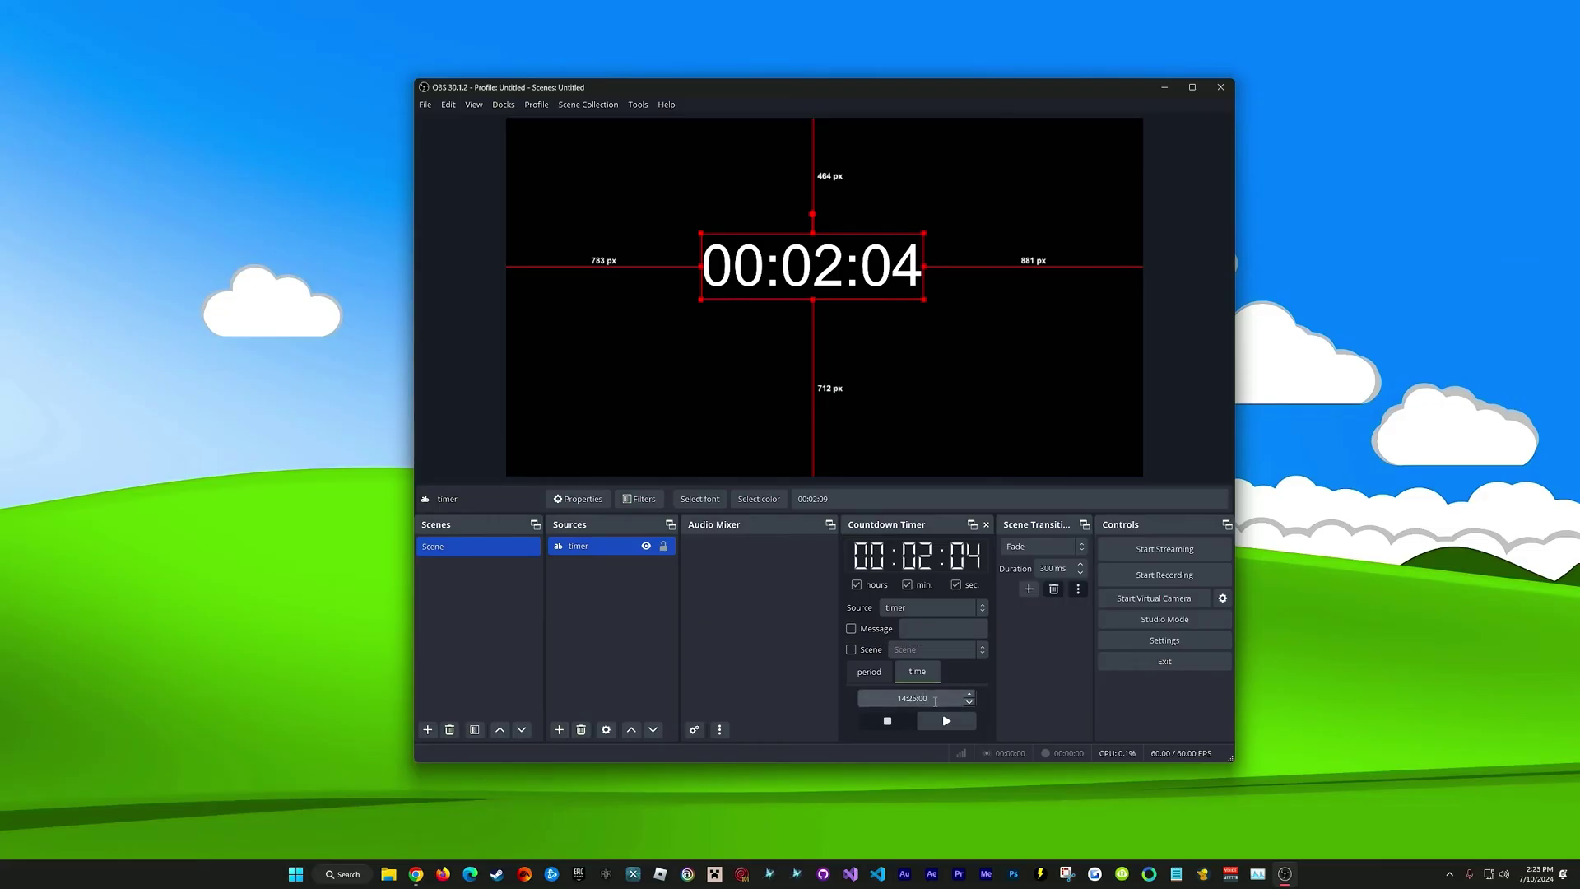
scroll(934, 701, down, 1)
click(850, 627)
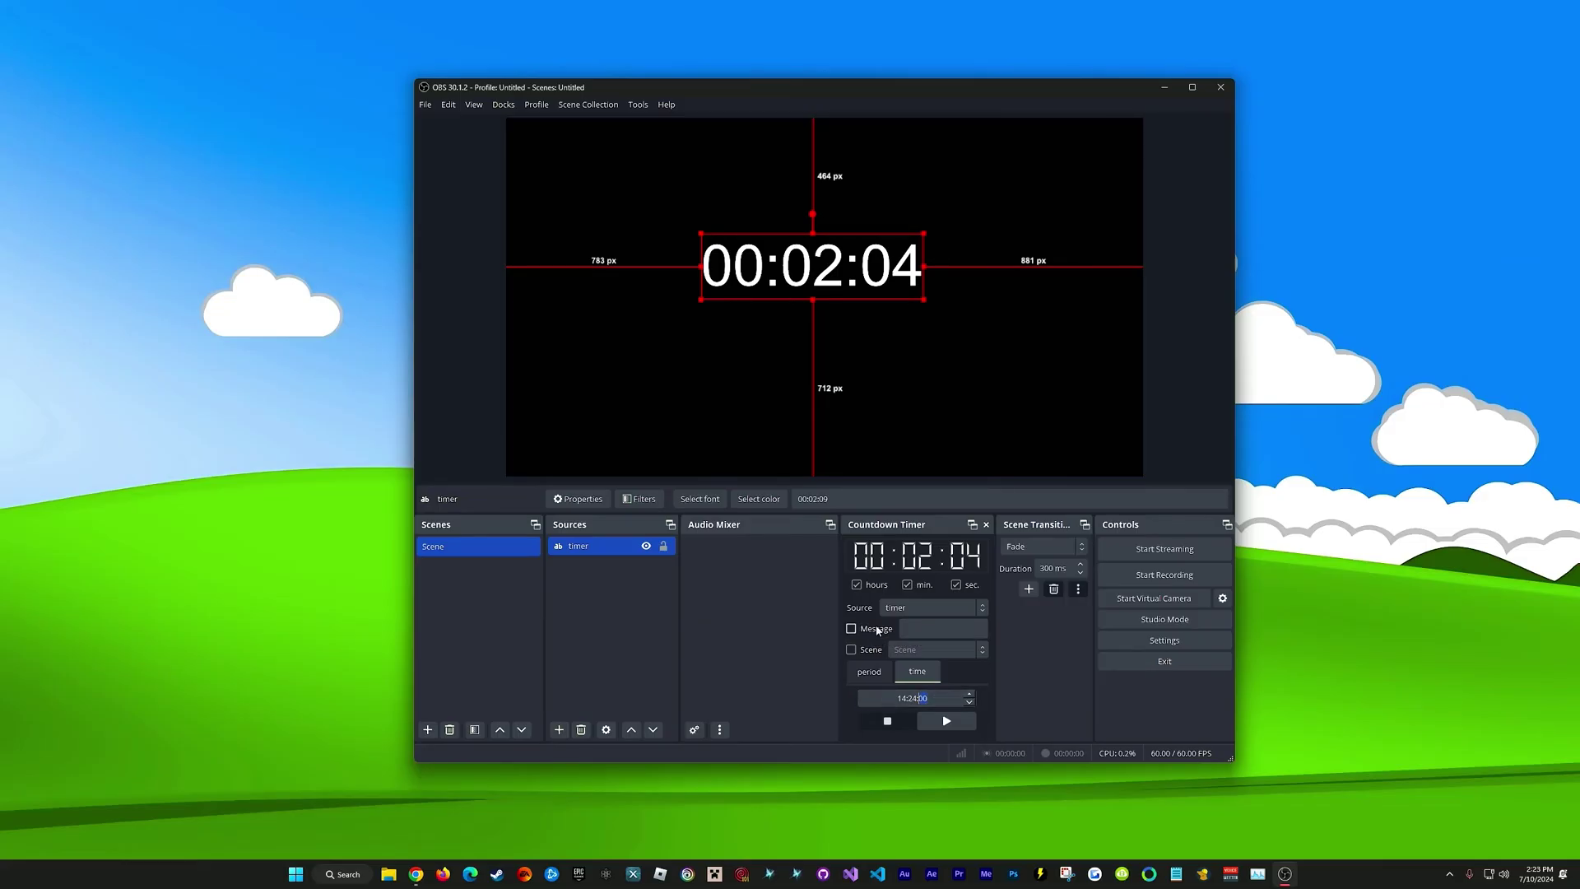
click(923, 627)
text(yay!)
- Run the countdown to completion and move the resulting yay! text up and left
click(946, 721)
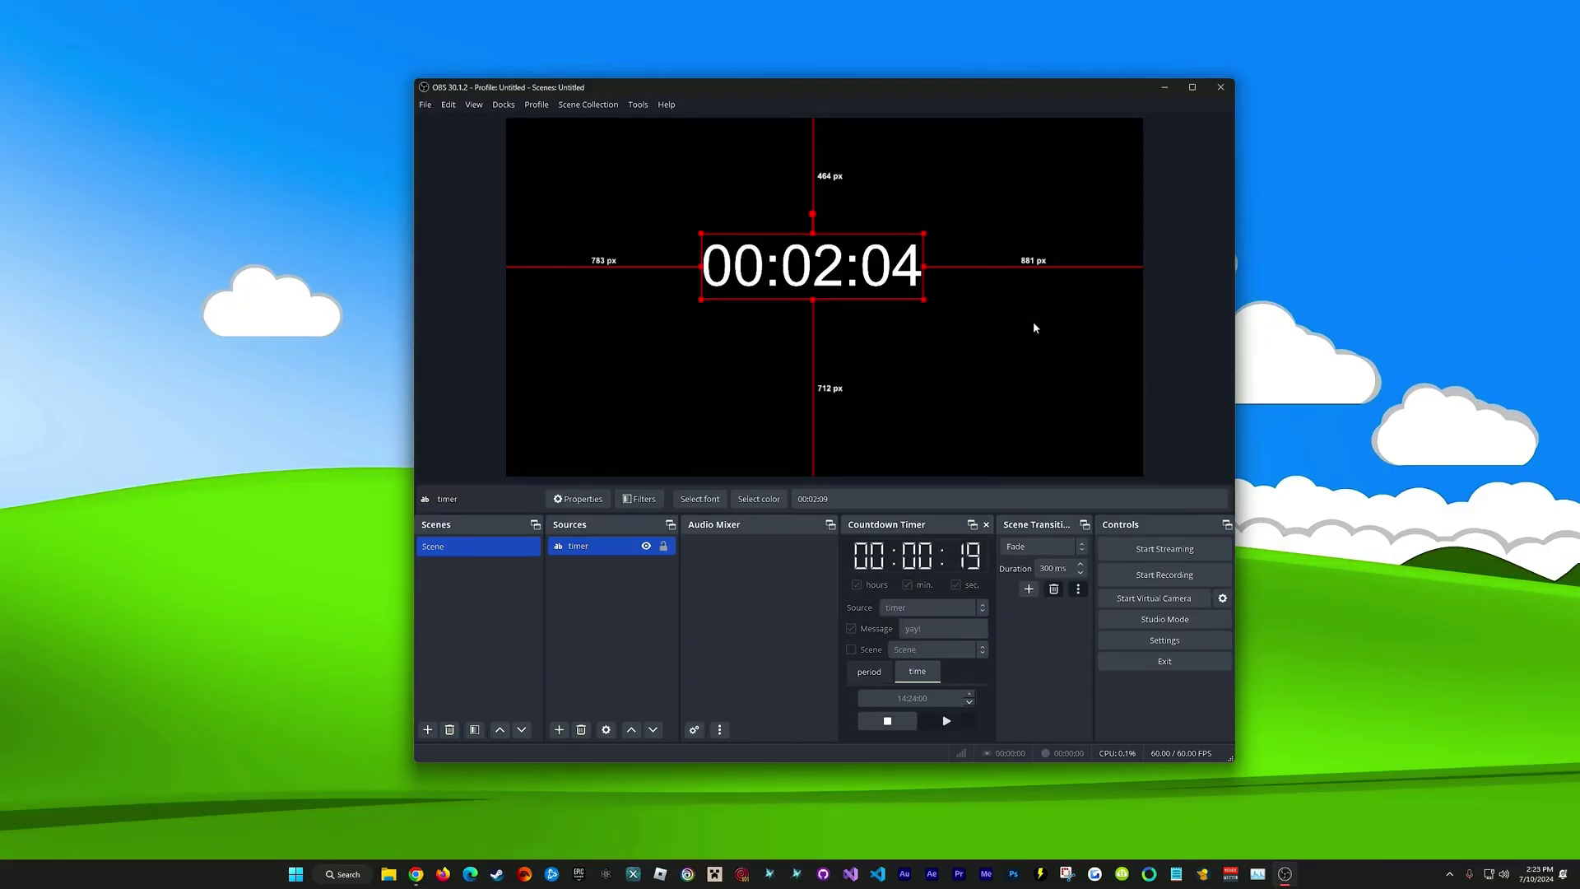
mouse_move(881, 264)
mouse_down()
mouse_move(868, 259)
mouse_move(886, 270)
mouse_up()
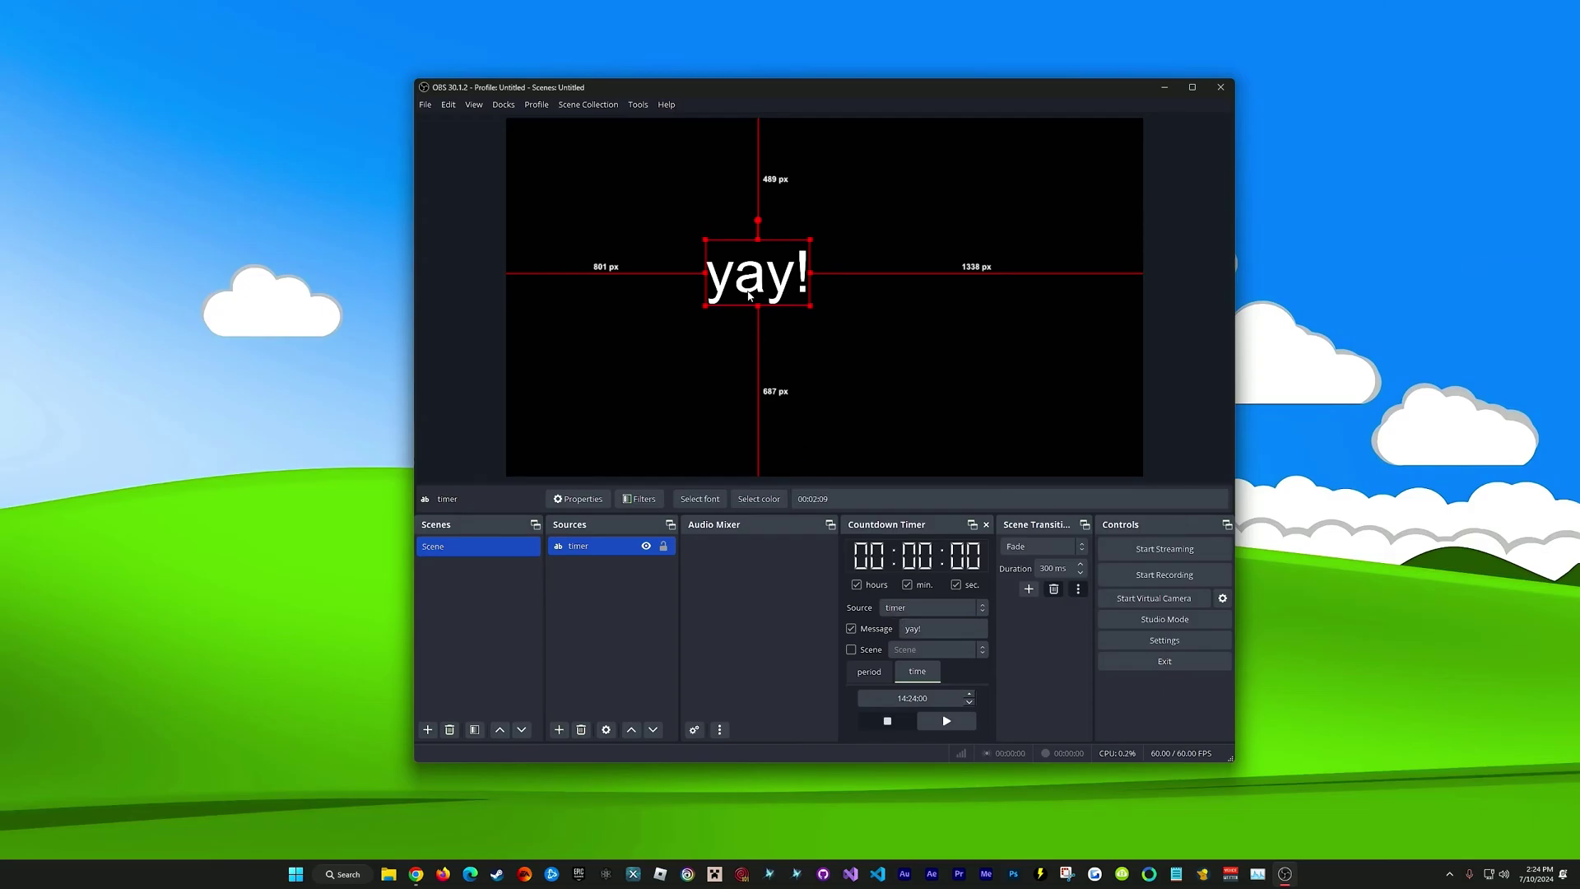
mouse_move(748, 295)
mouse_down()
mouse_move(724, 262)
mouse_move(729, 278)
mouse_up()
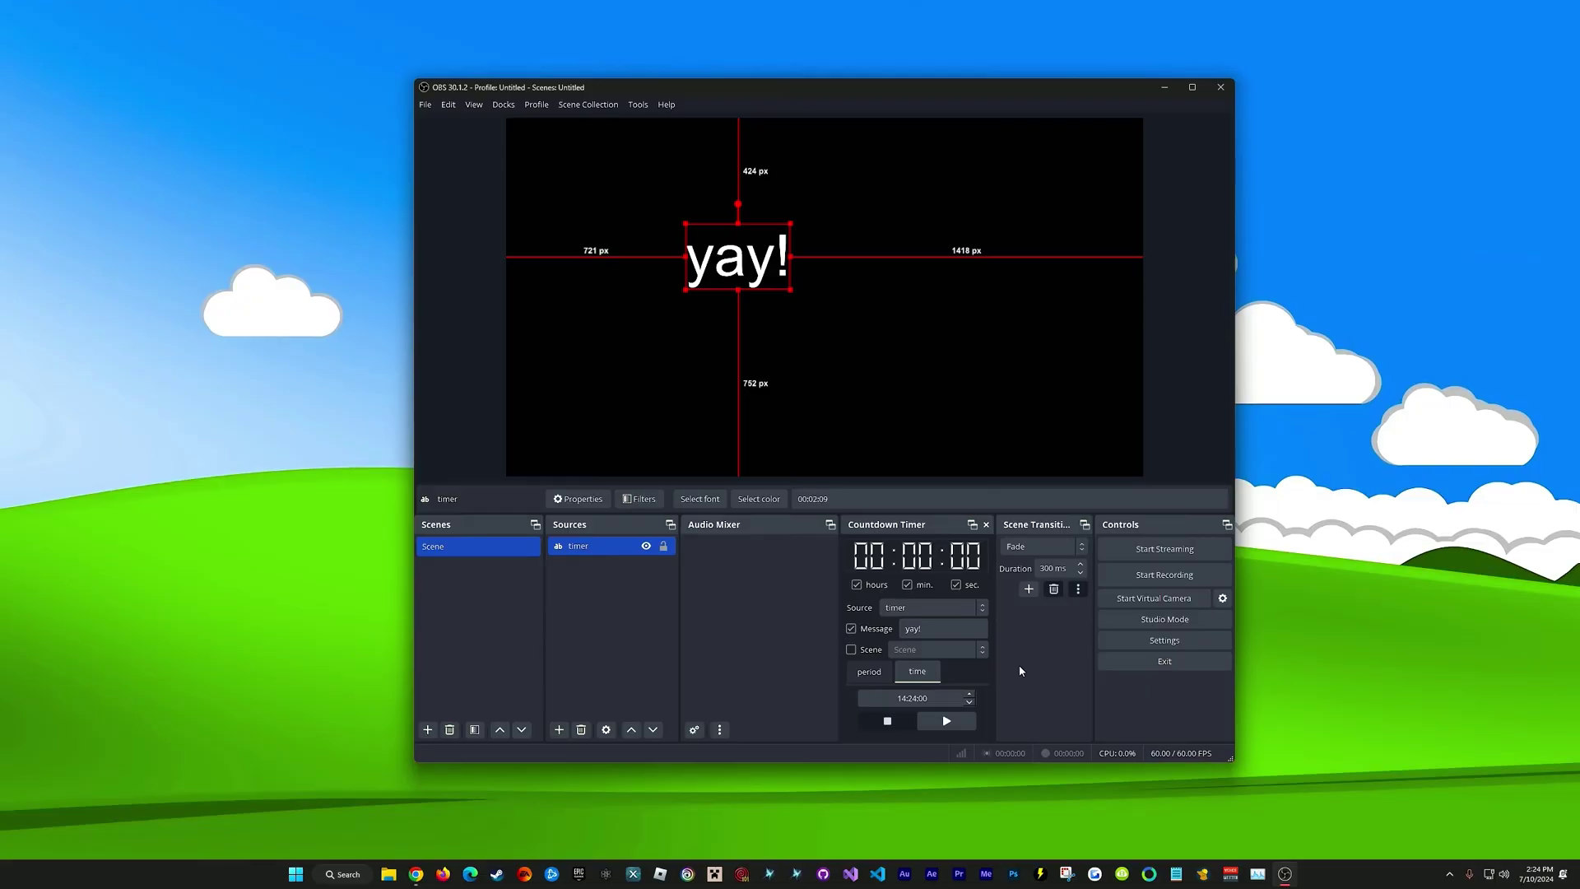
right_click(458, 605)
- Create a new scene named 'congrats'
click(469, 615)
text(c)
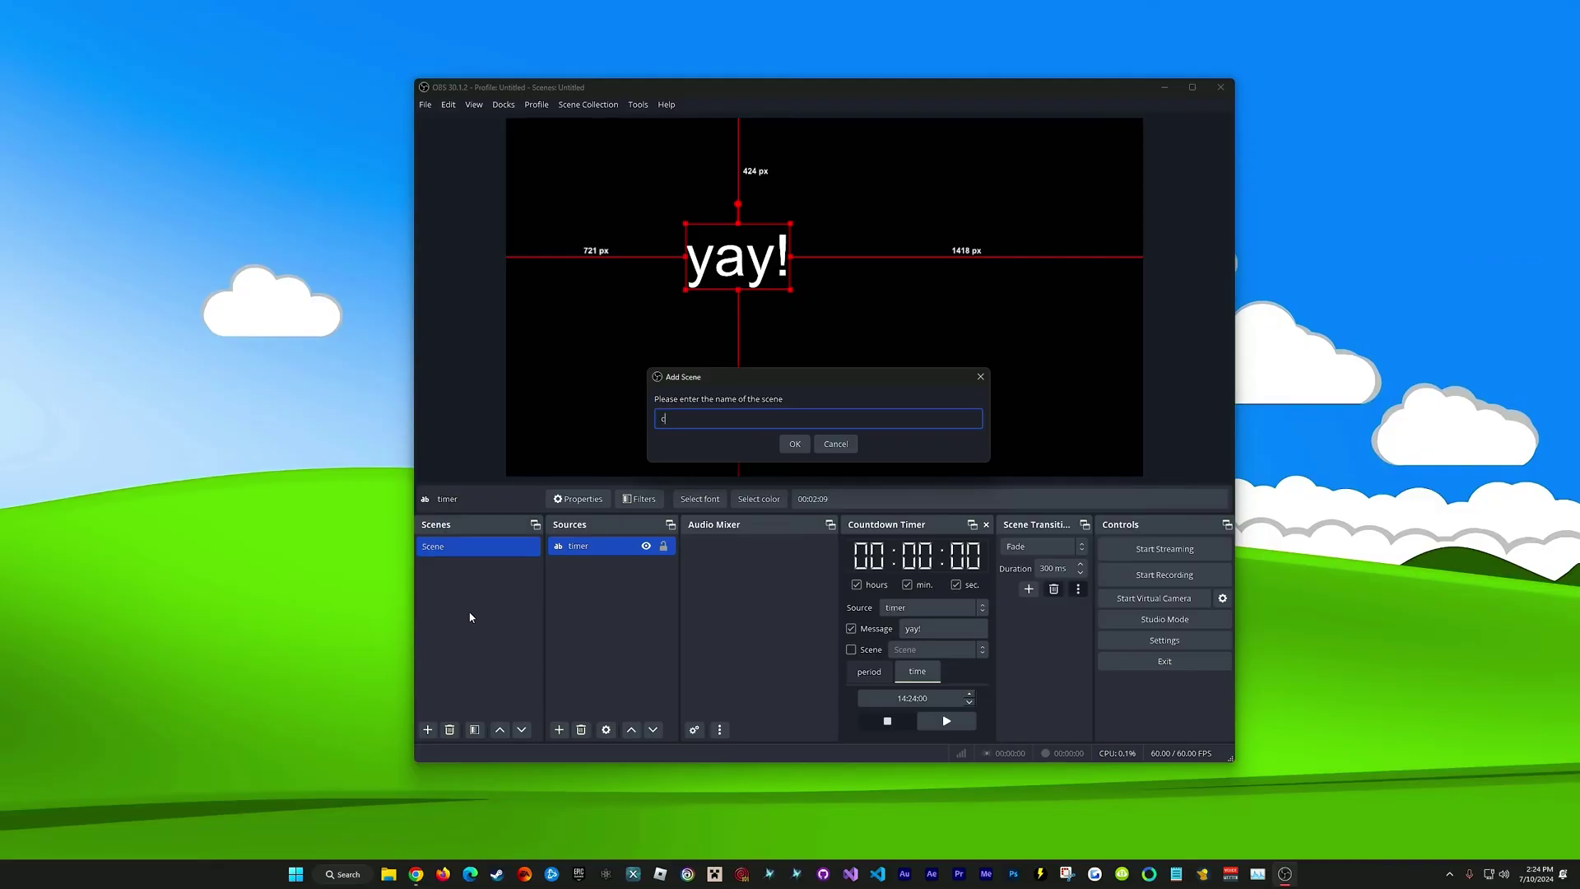
text(ongrats)
key(Return)
- Add a text source 'celebrate' reading HAPPY BIRTHDAY, then return to Scene
right_click(596, 575)
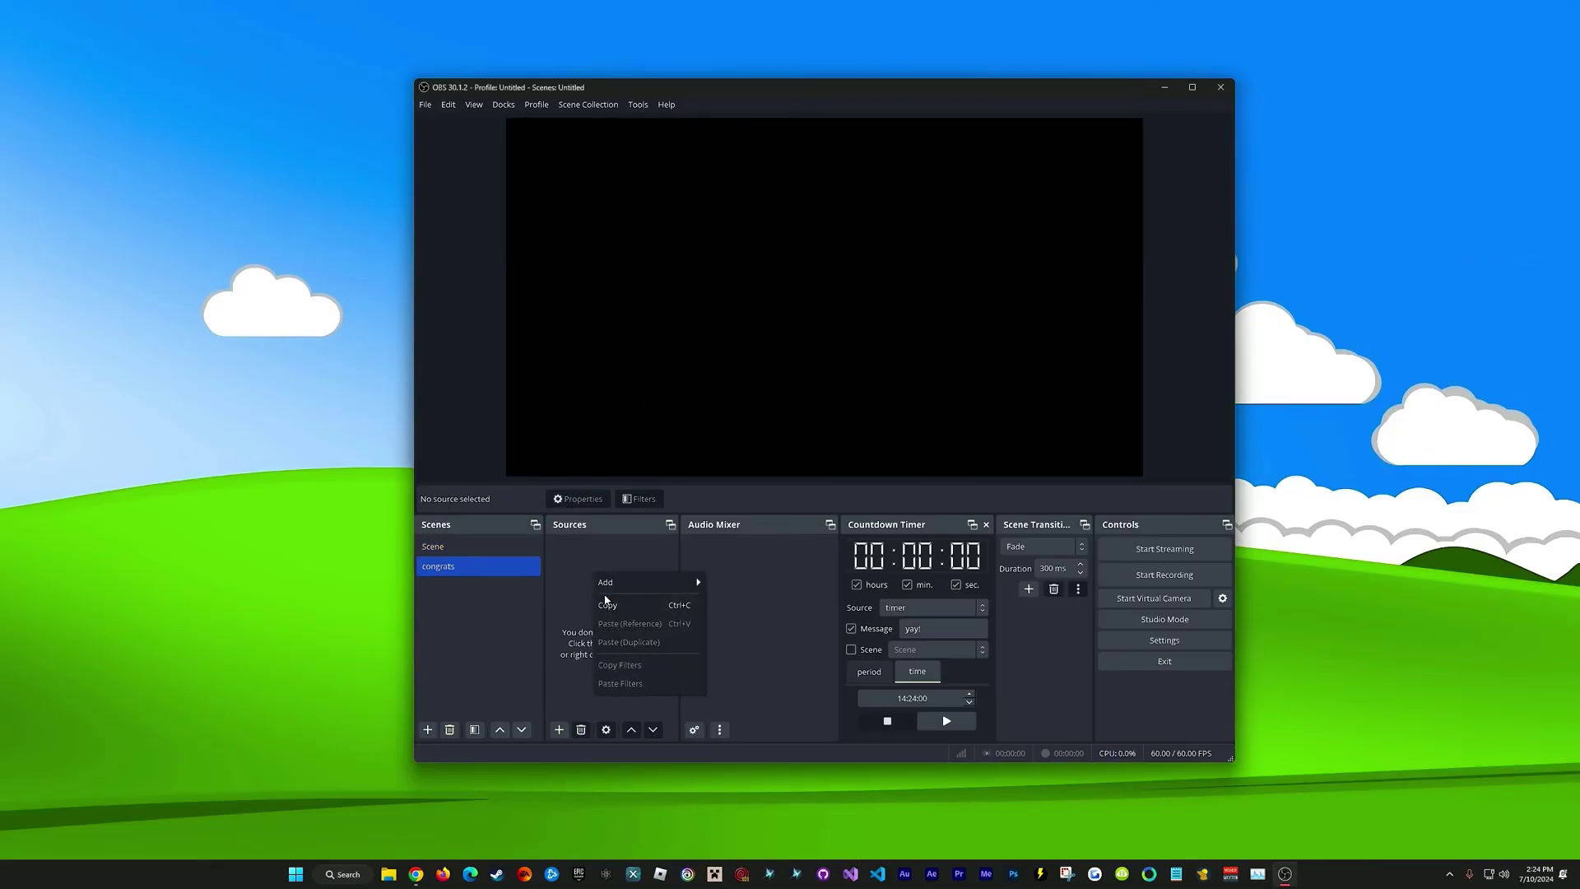
mouse_move(650, 582)
click(750, 774)
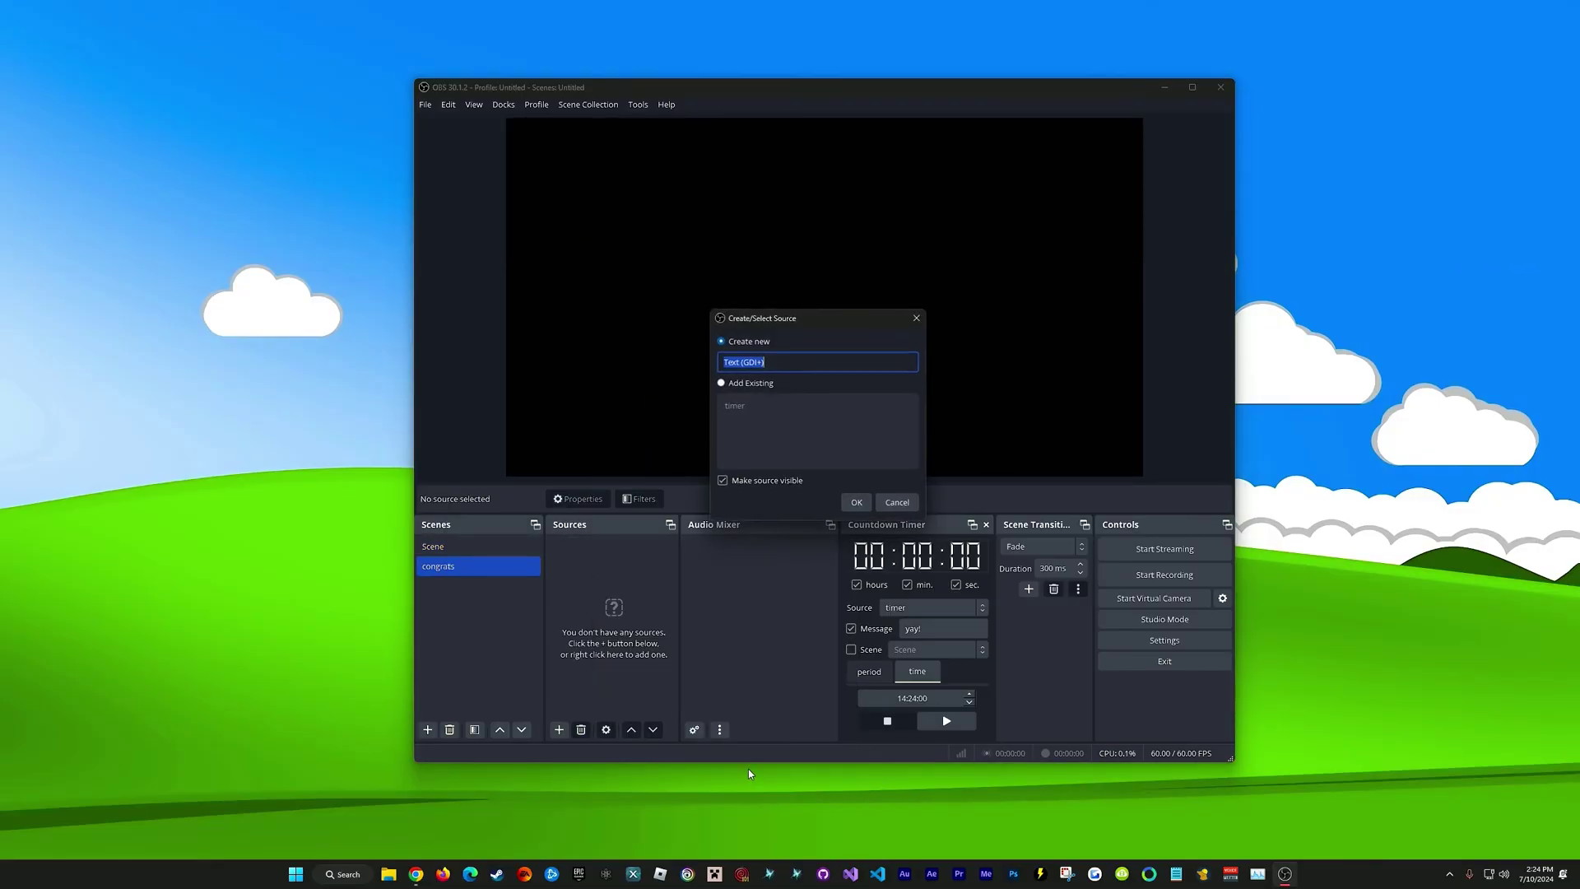
text(celebrate)
key(Return)
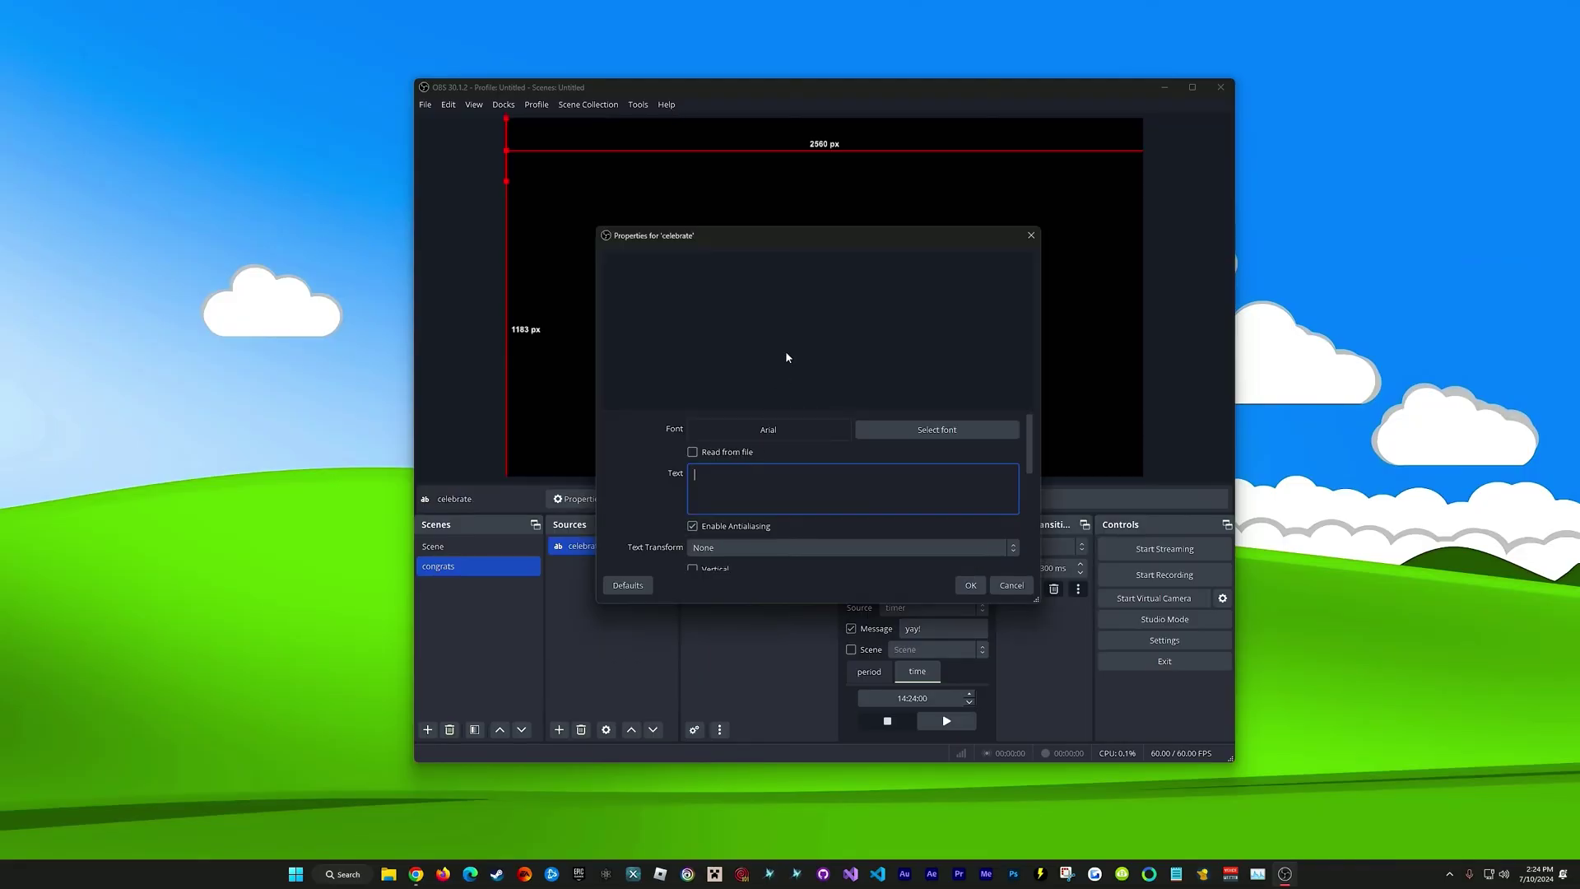
text(HAPPY BIRTHDAY)
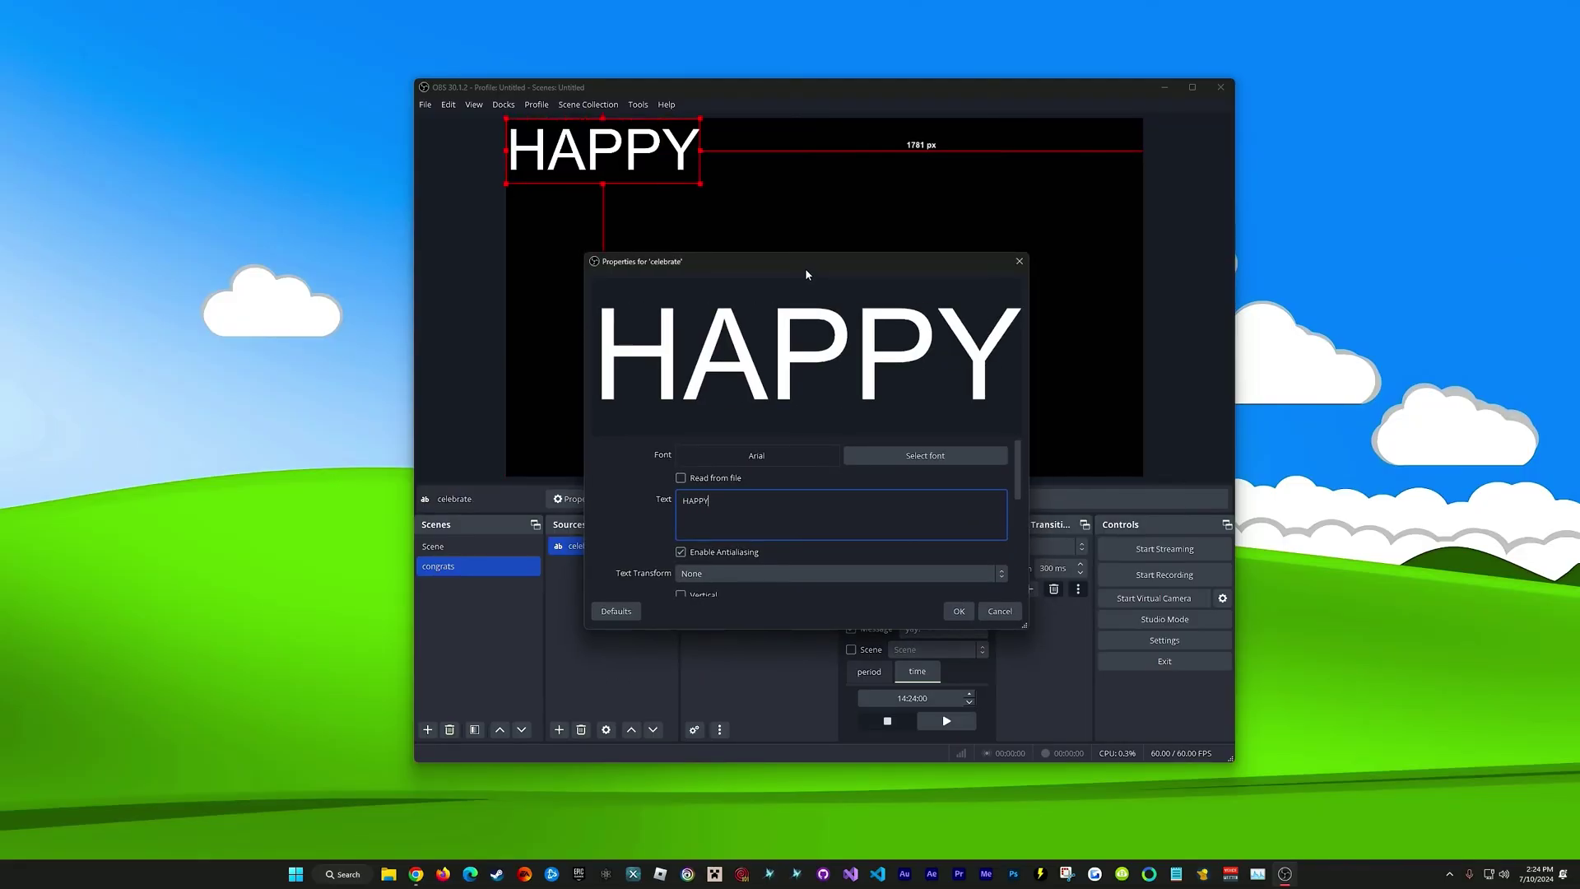
click(958, 611)
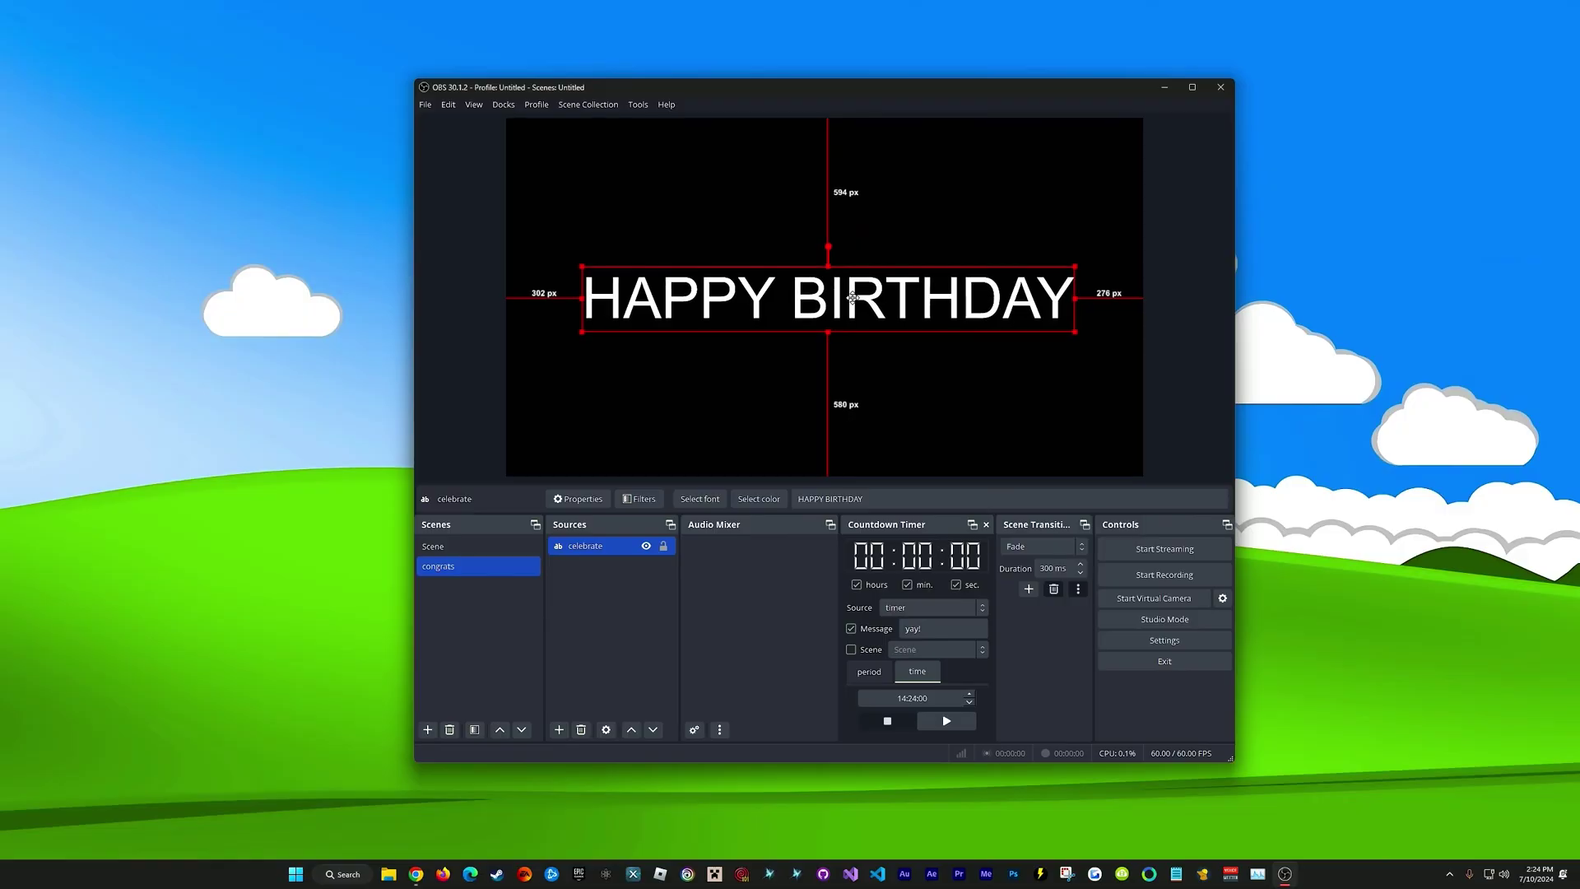
click(451, 546)
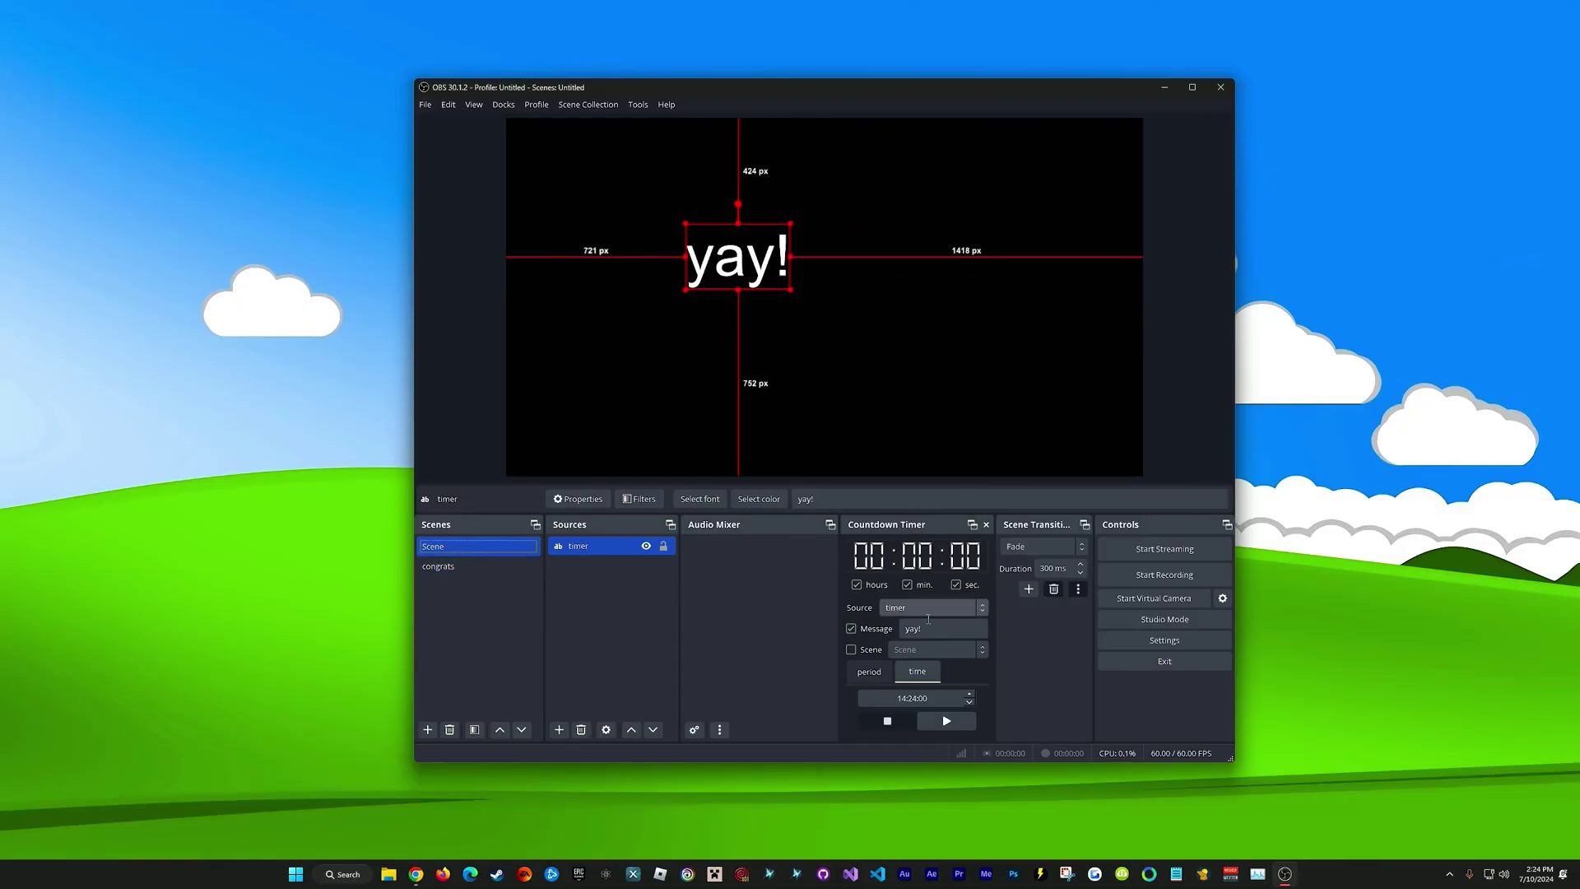
- Set end time 14:25:00 with a switch to congrats, test it, and return to Scene
click(966, 693)
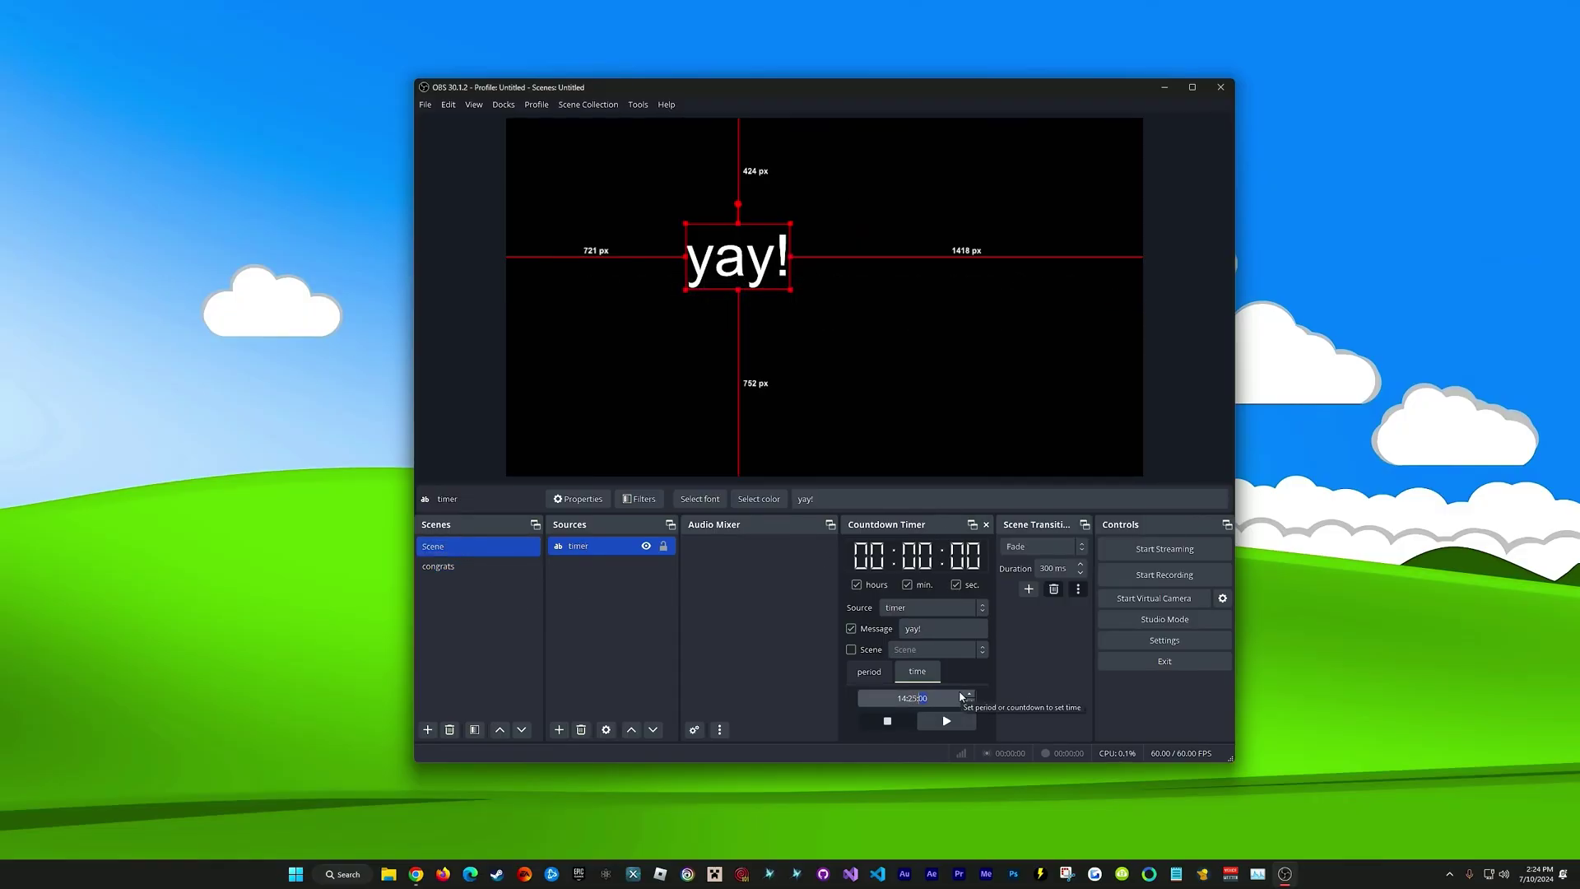
click(852, 649)
click(921, 649)
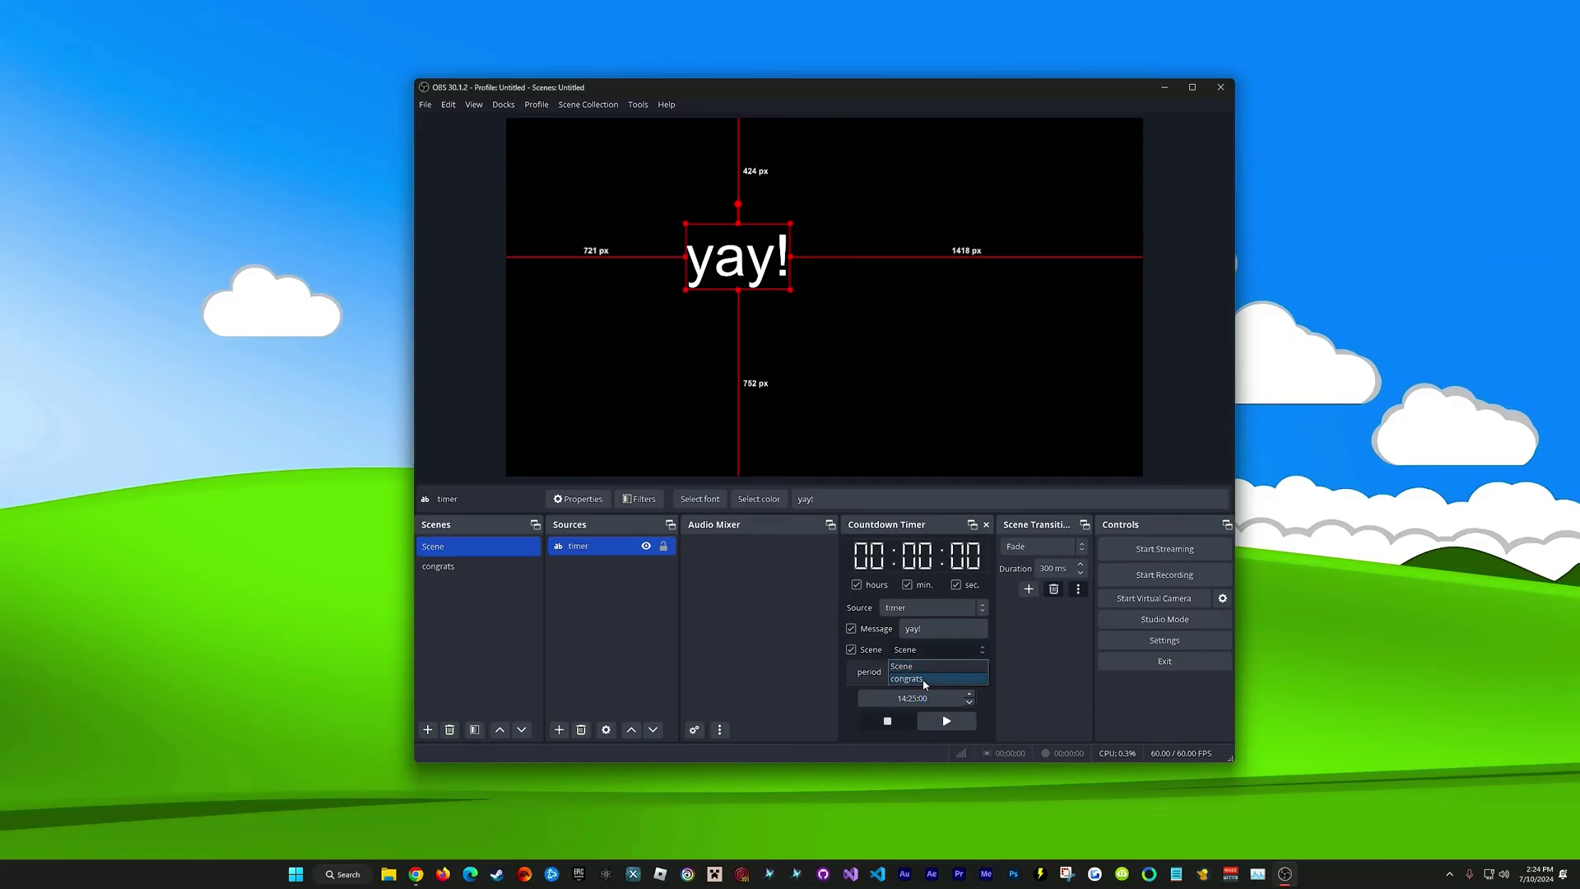
click(921, 679)
click(946, 721)
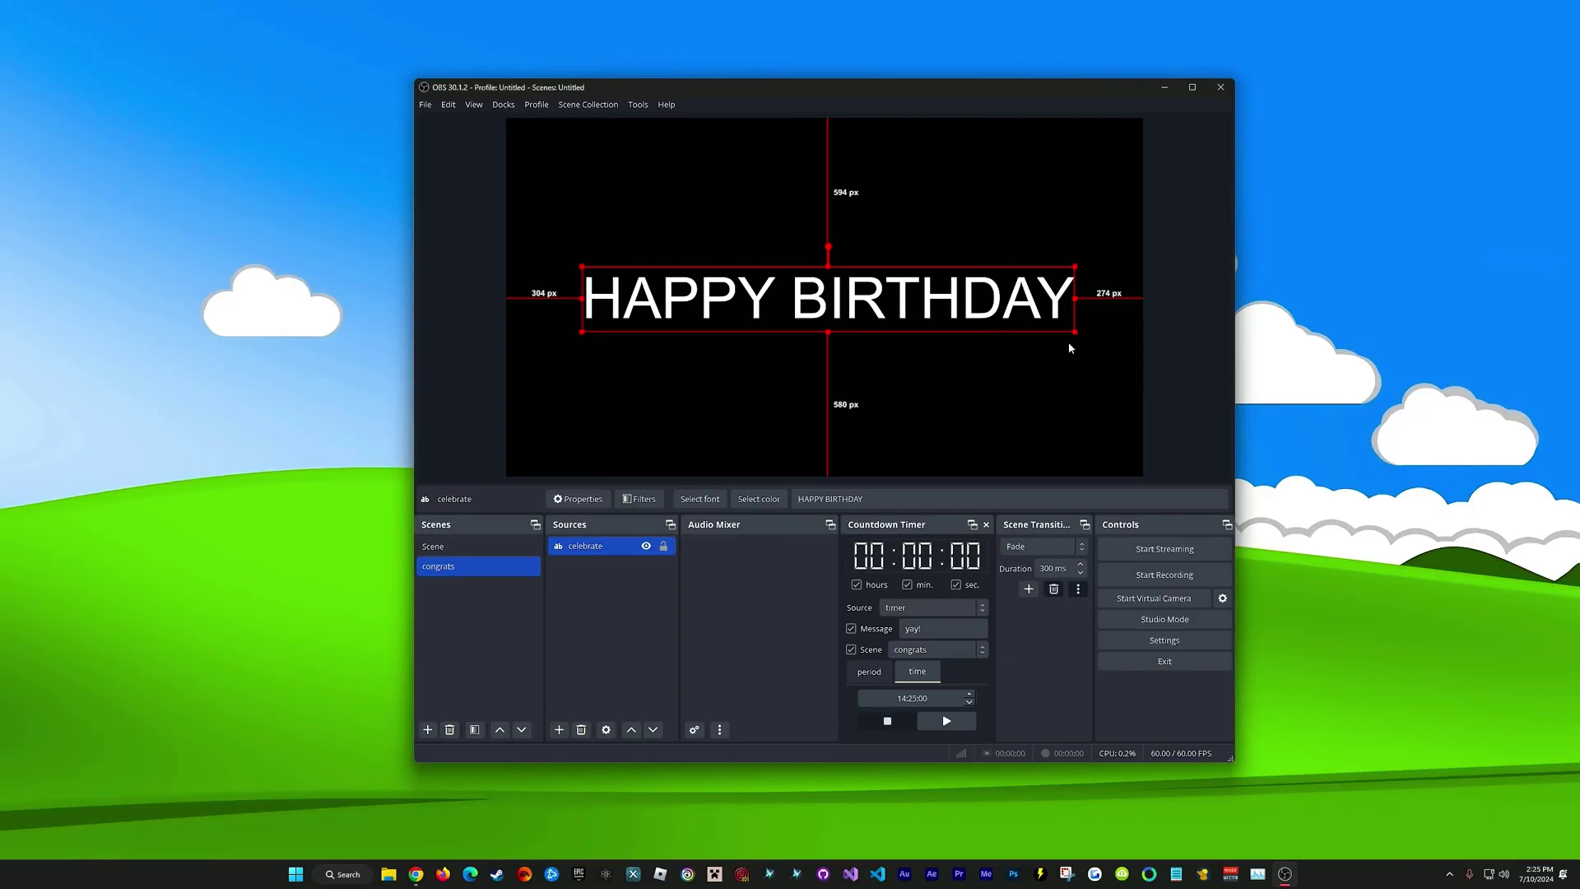
key(Up)
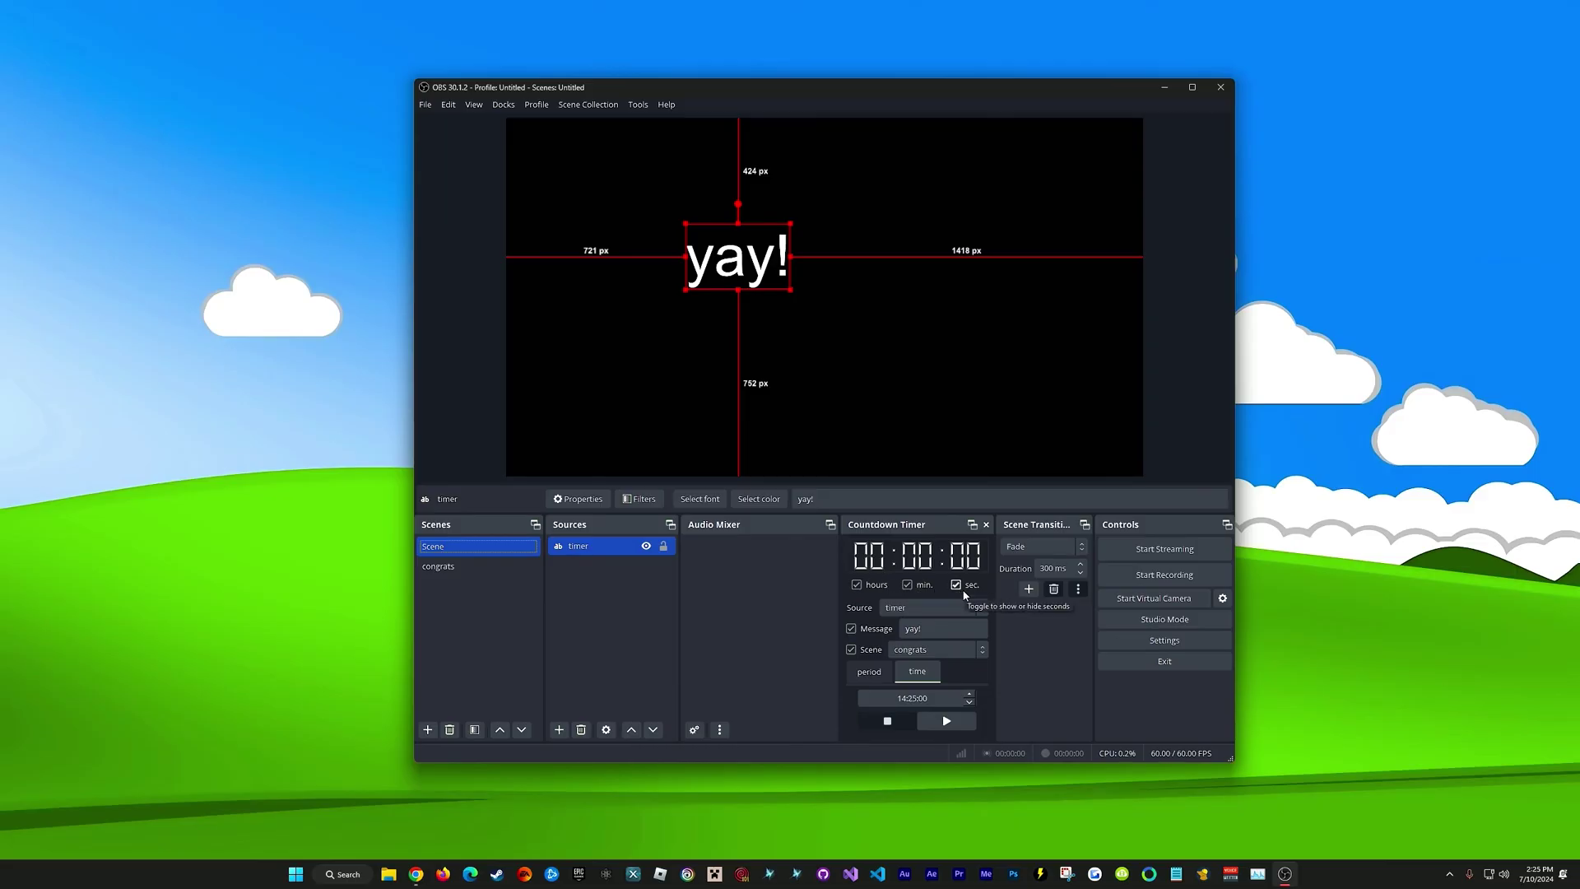
click(869, 670)
- Reset the countdown to 01:27:45, re-centre the timer text, and run it with hours and seconds hidden
click(871, 725)
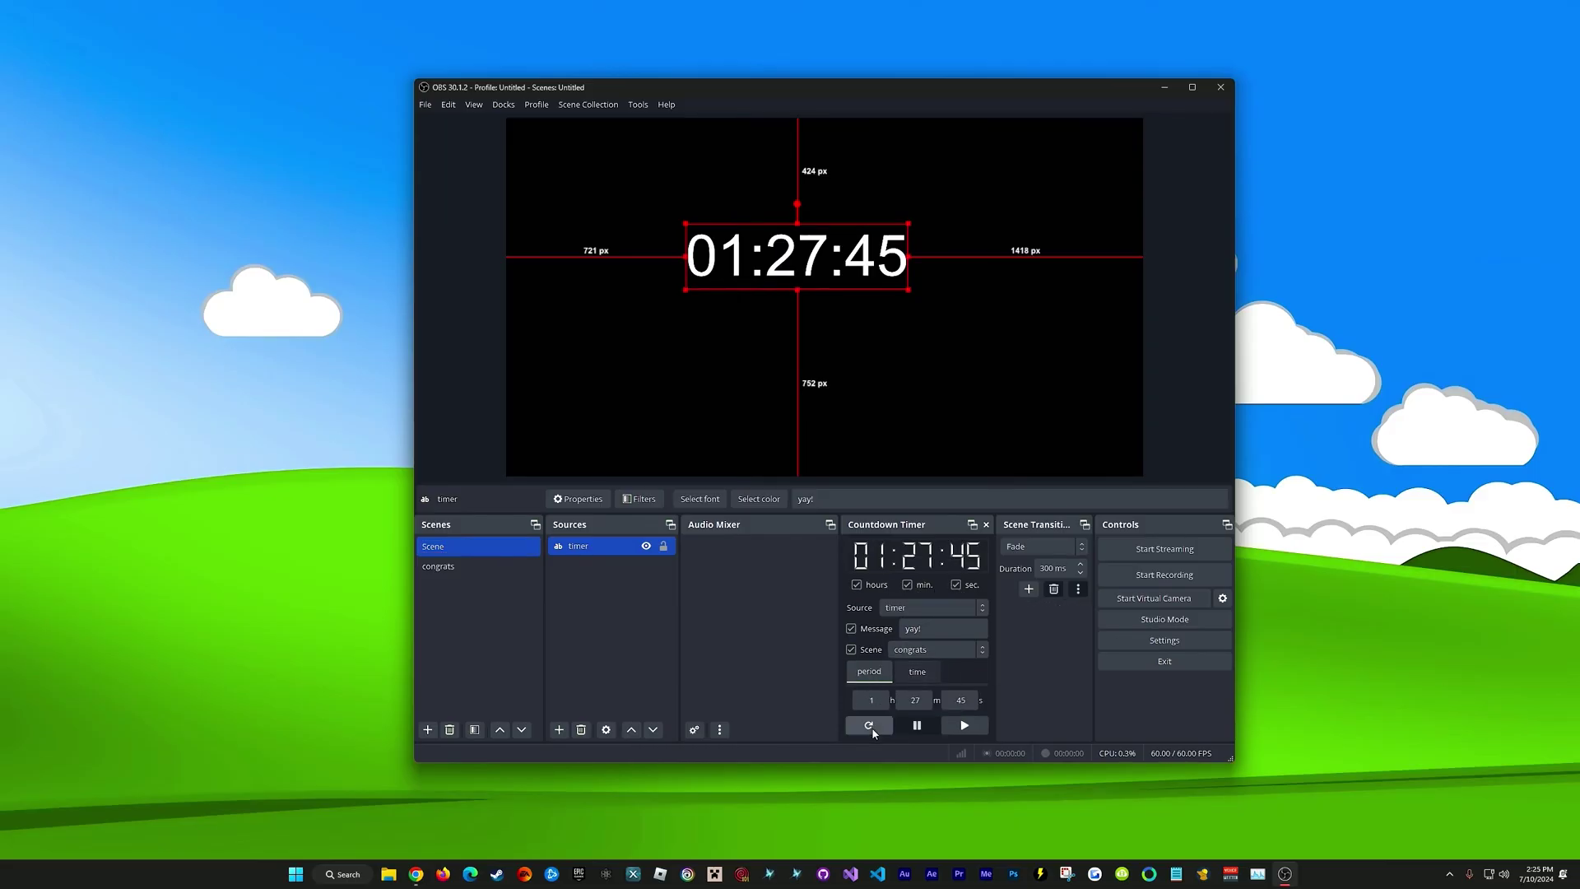
mouse_move(831, 264)
mouse_down()
mouse_move(860, 295)
mouse_move(845, 245)
mouse_up()
click(857, 584)
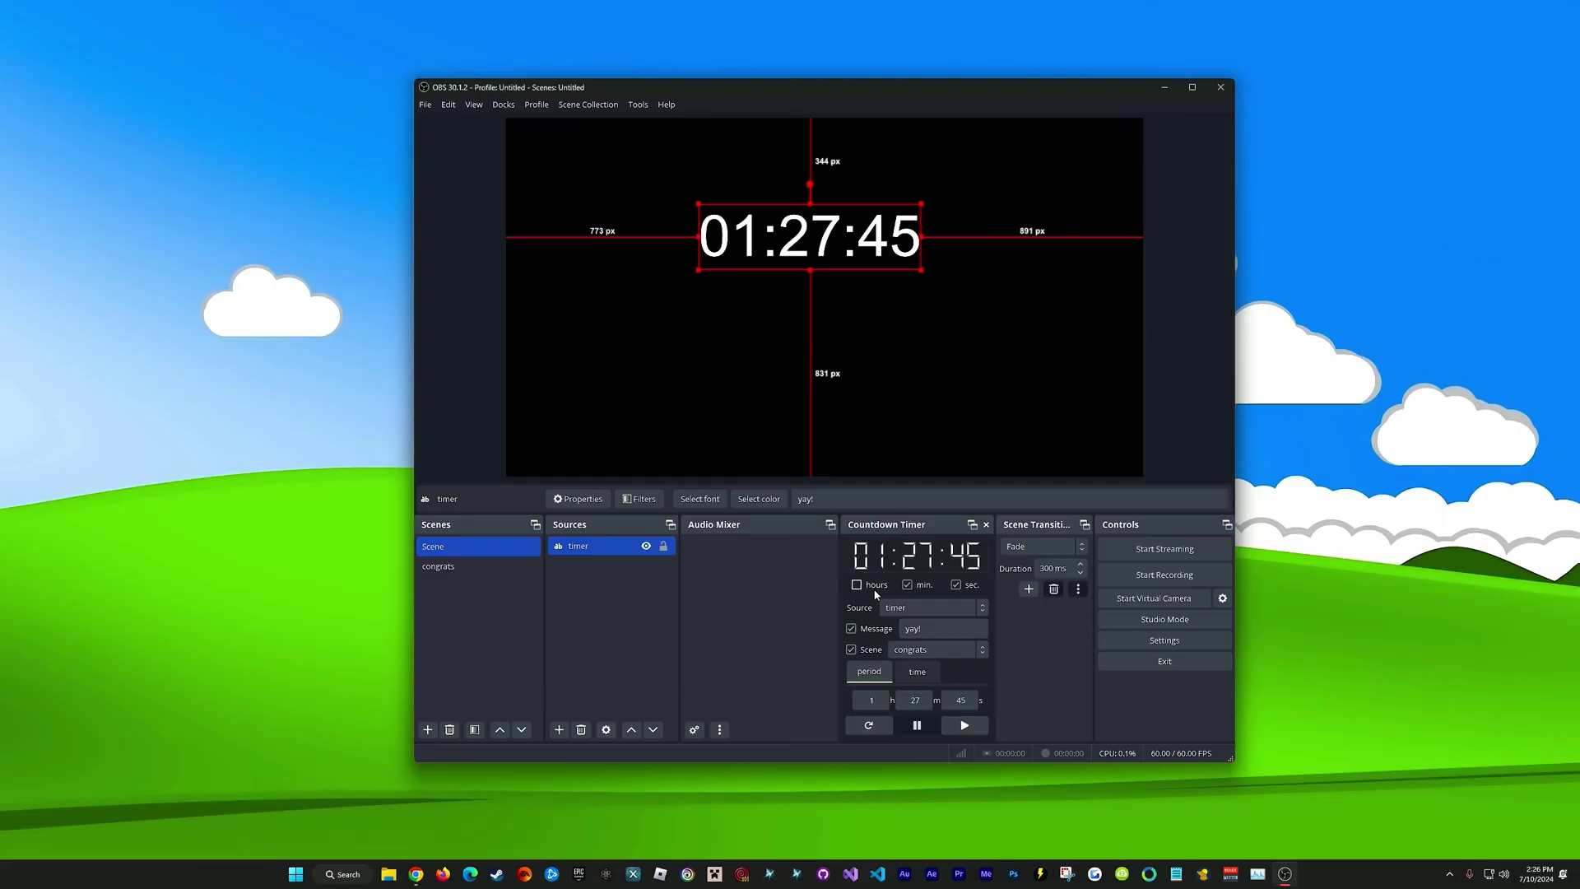
click(961, 727)
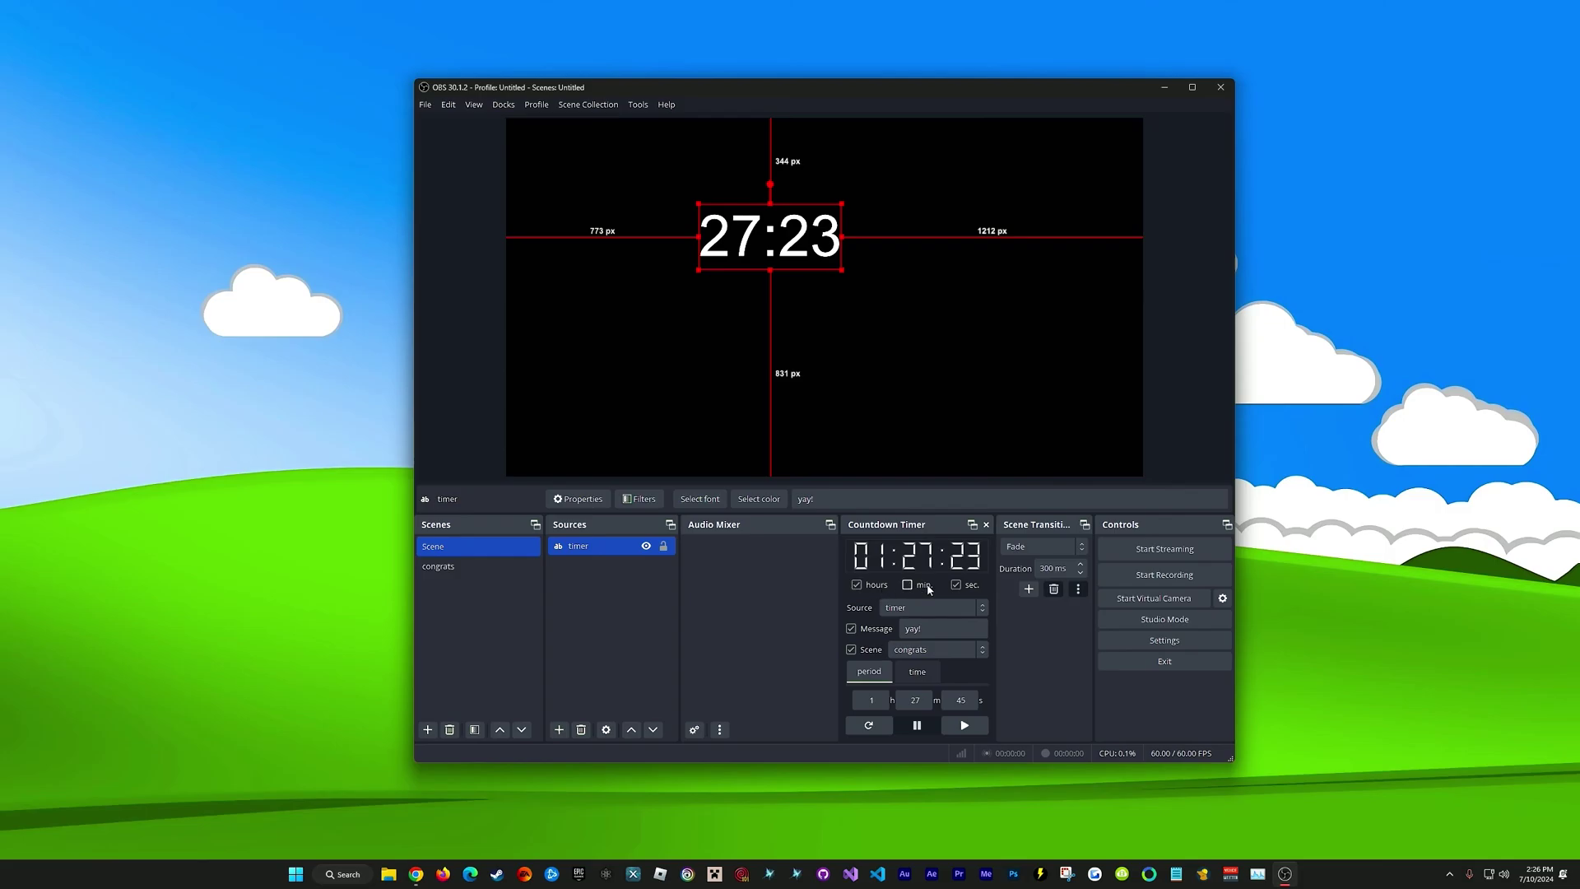
click(955, 584)
click(964, 725)
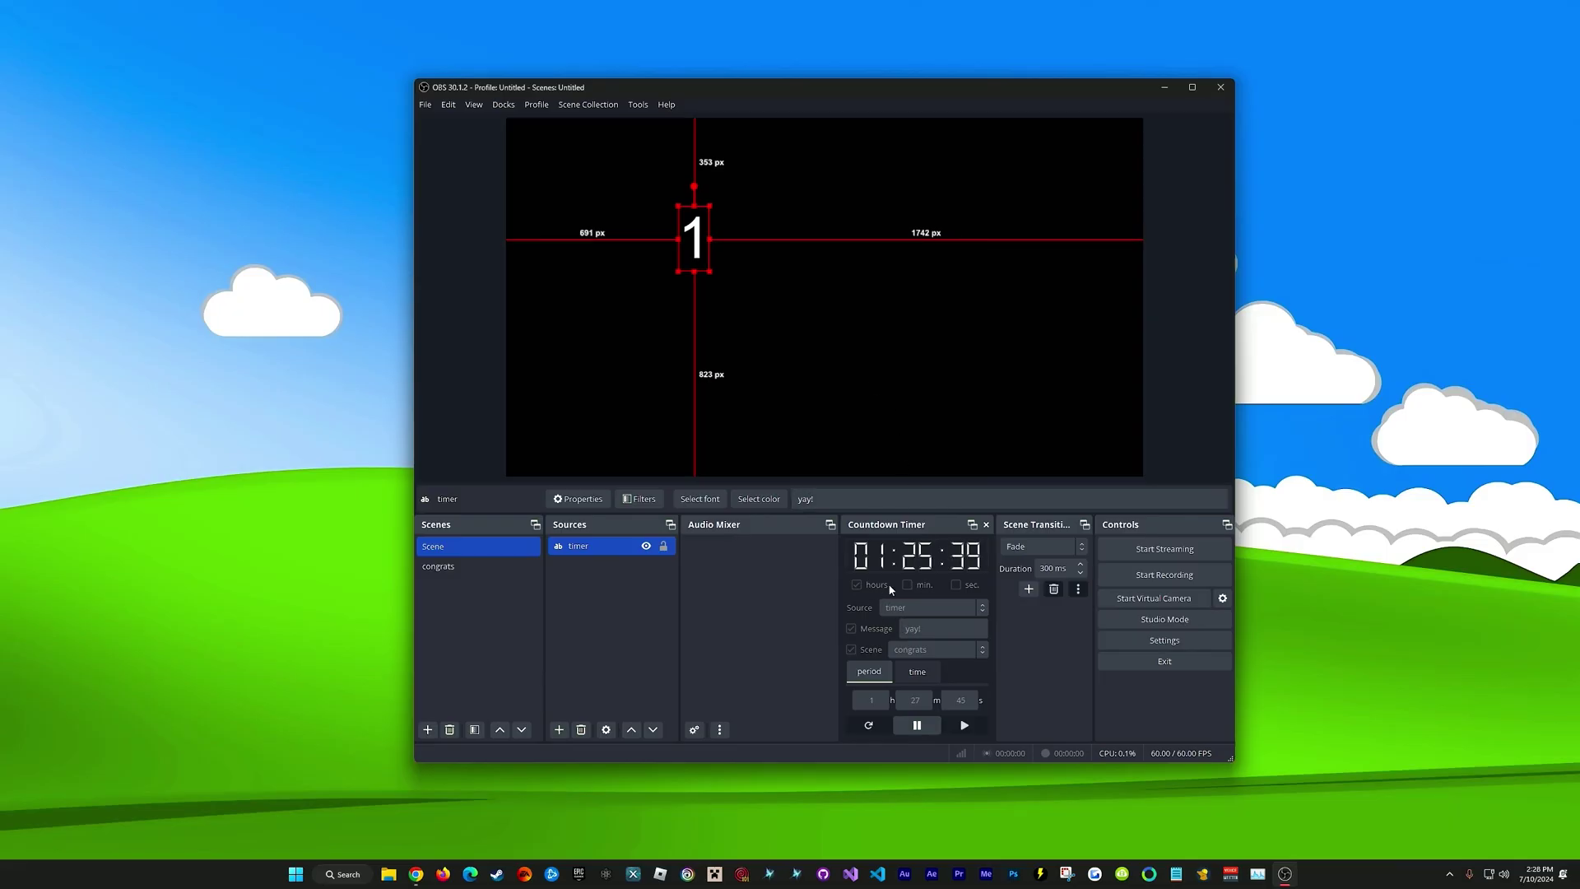
- Pause, show minutes and seconds again, reset to 01:27:45 and restart; bring up the timer source's actions
click(917, 725)
click(922, 588)
click(965, 586)
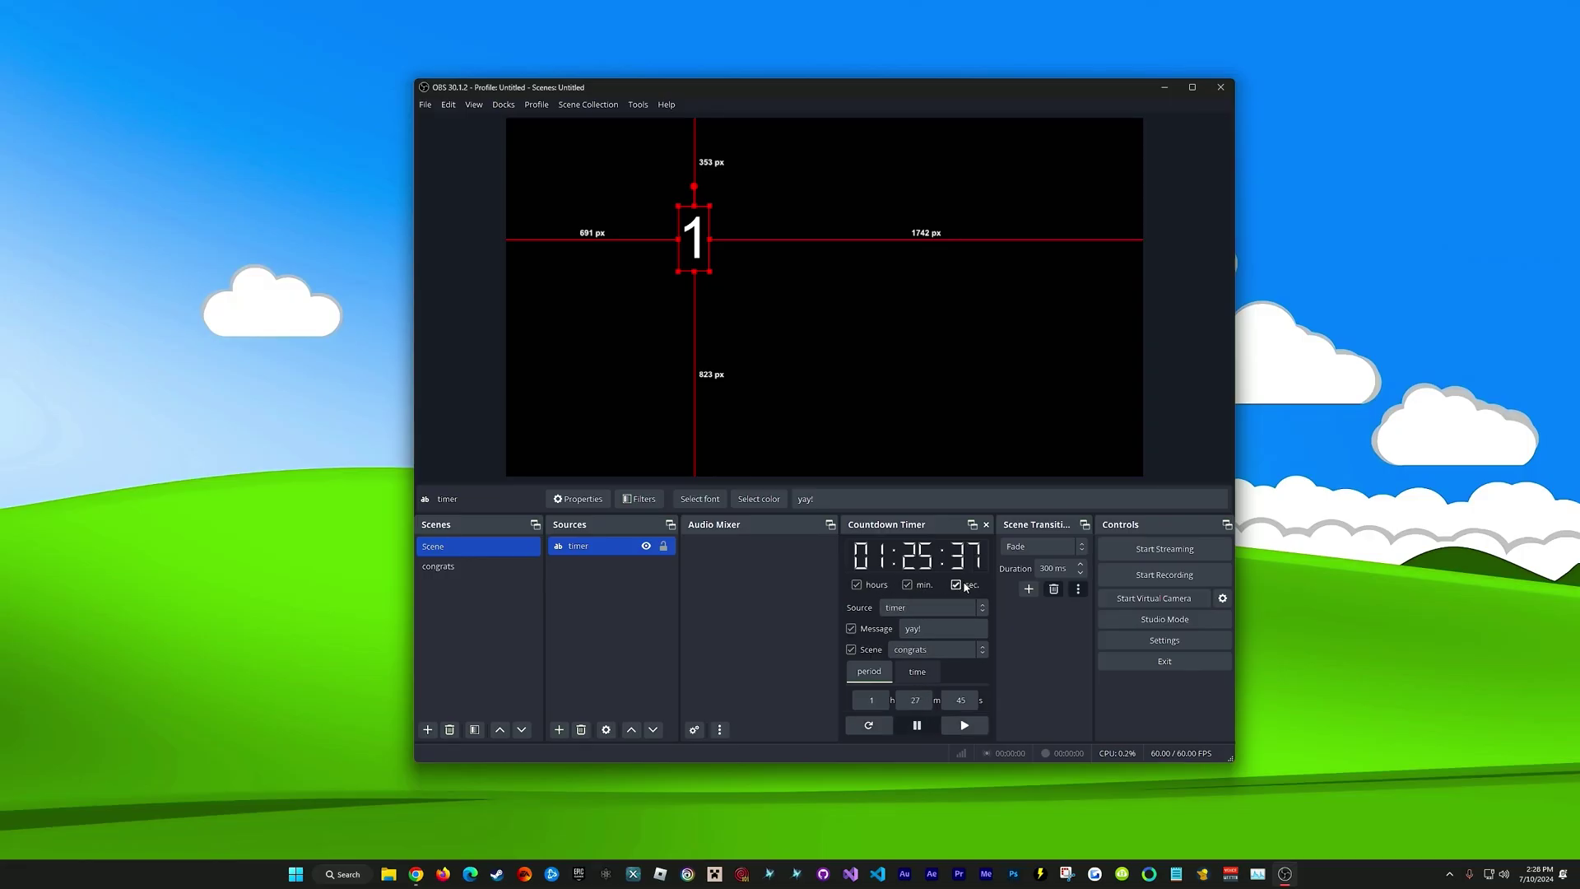
click(868, 725)
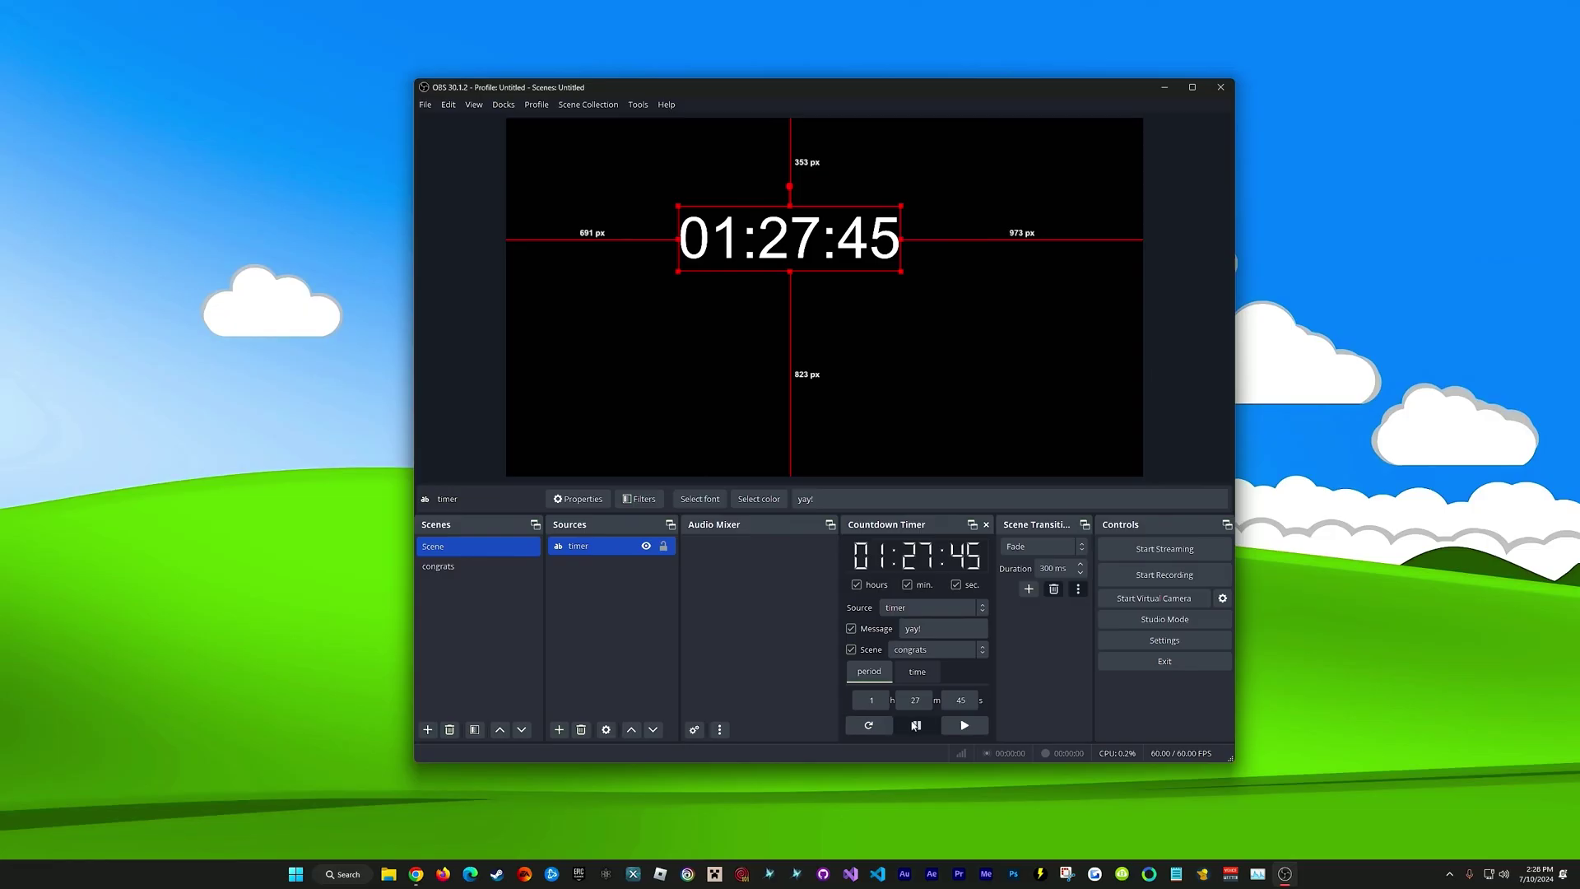
click(964, 725)
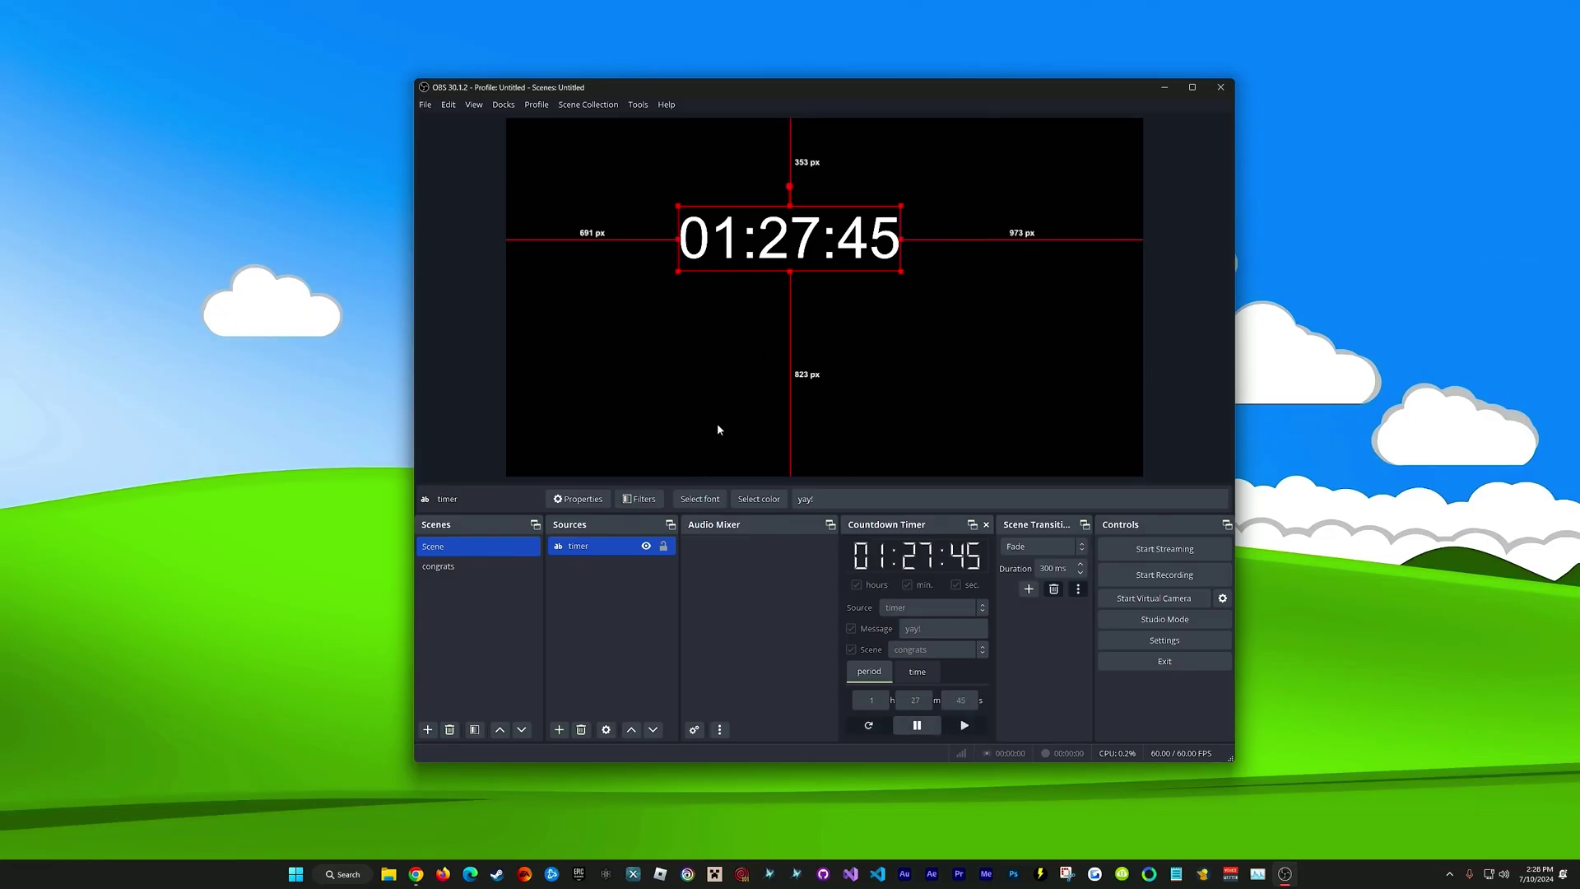
right_click(579, 550)
click(615, 537)
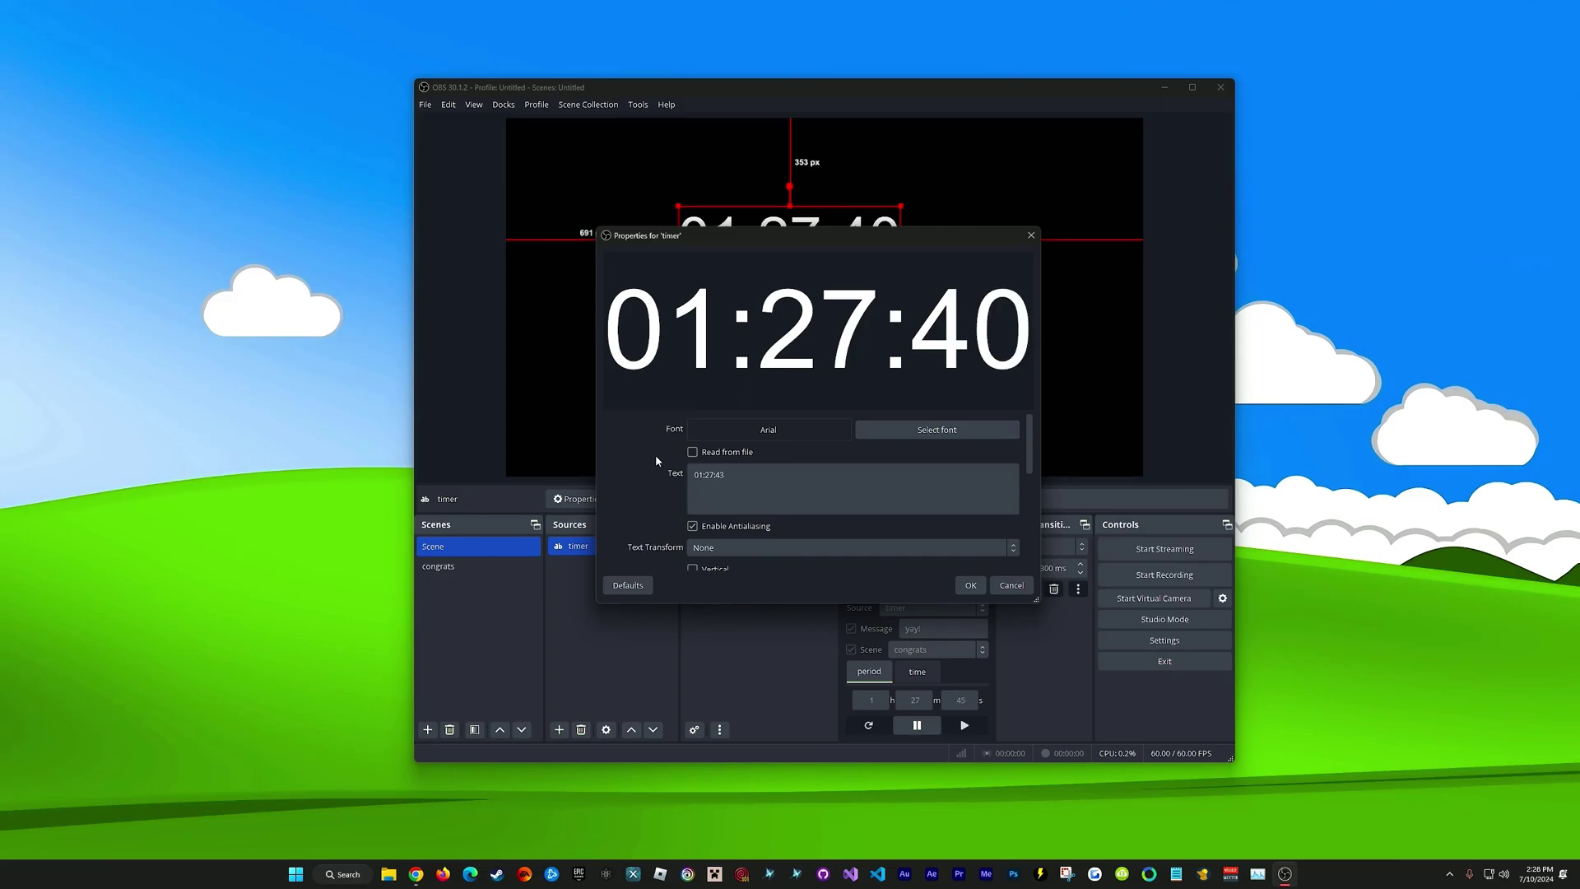
click(965, 430)
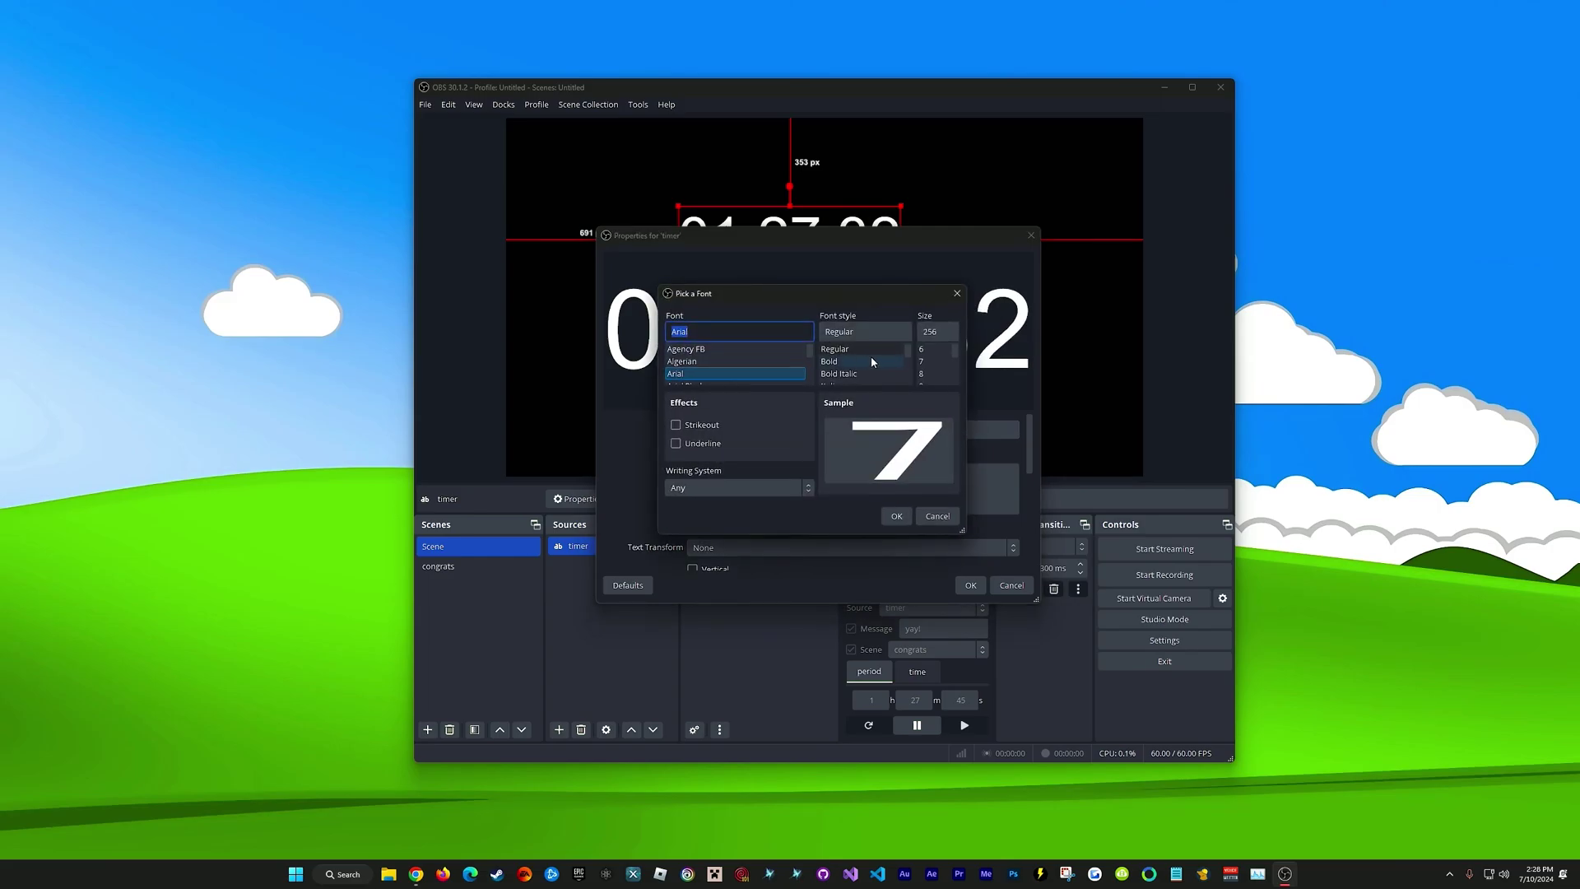
click(896, 516)
scroll(652, 500, down, 1)
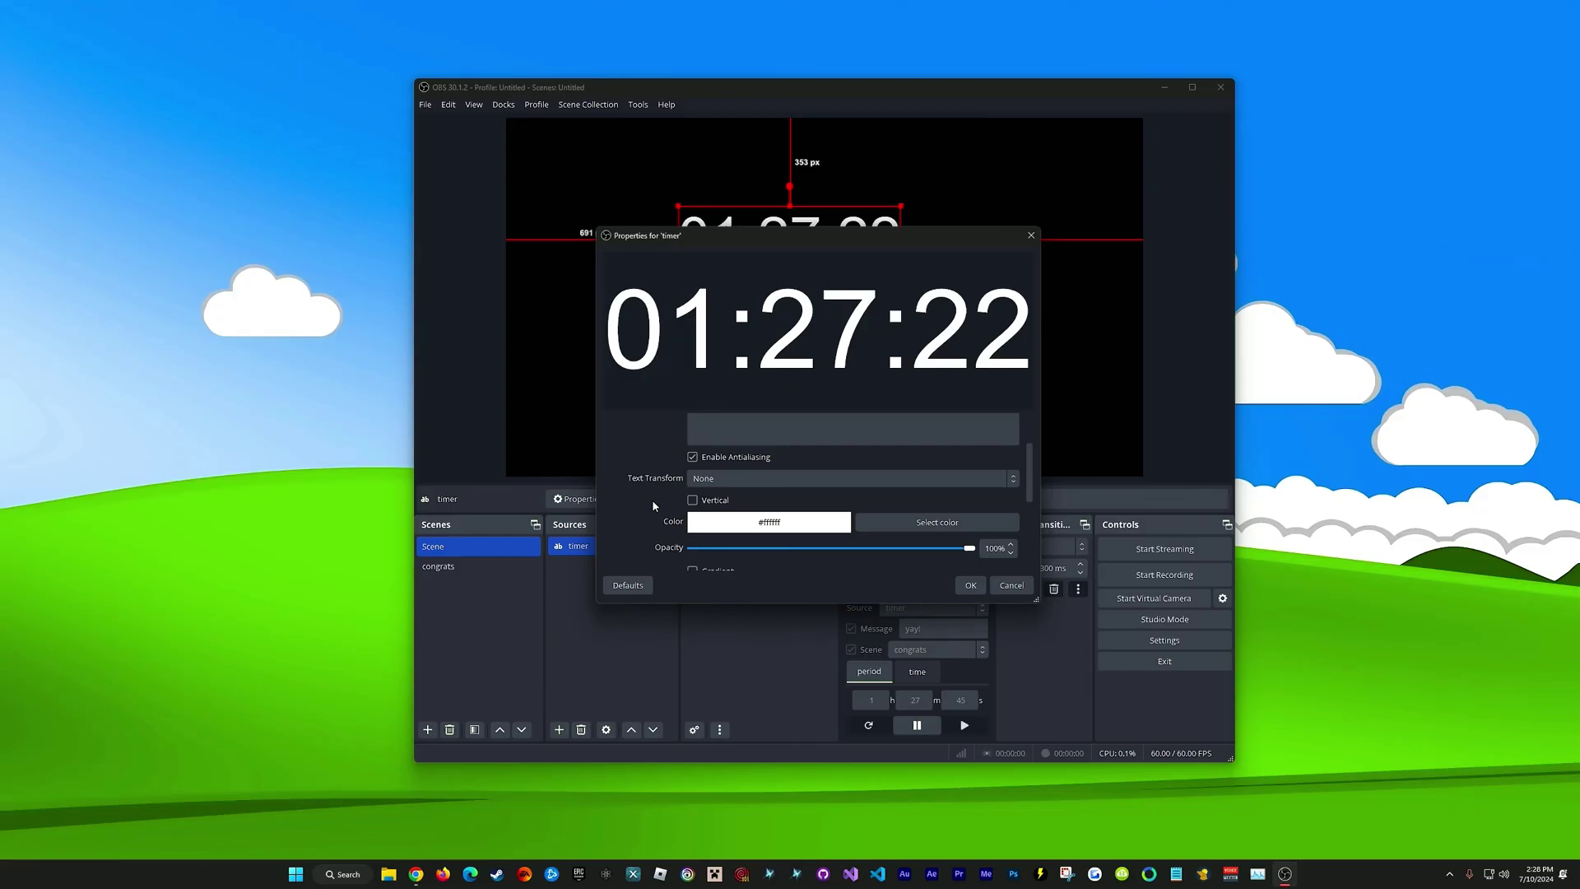
scroll(804, 529, down, 1)
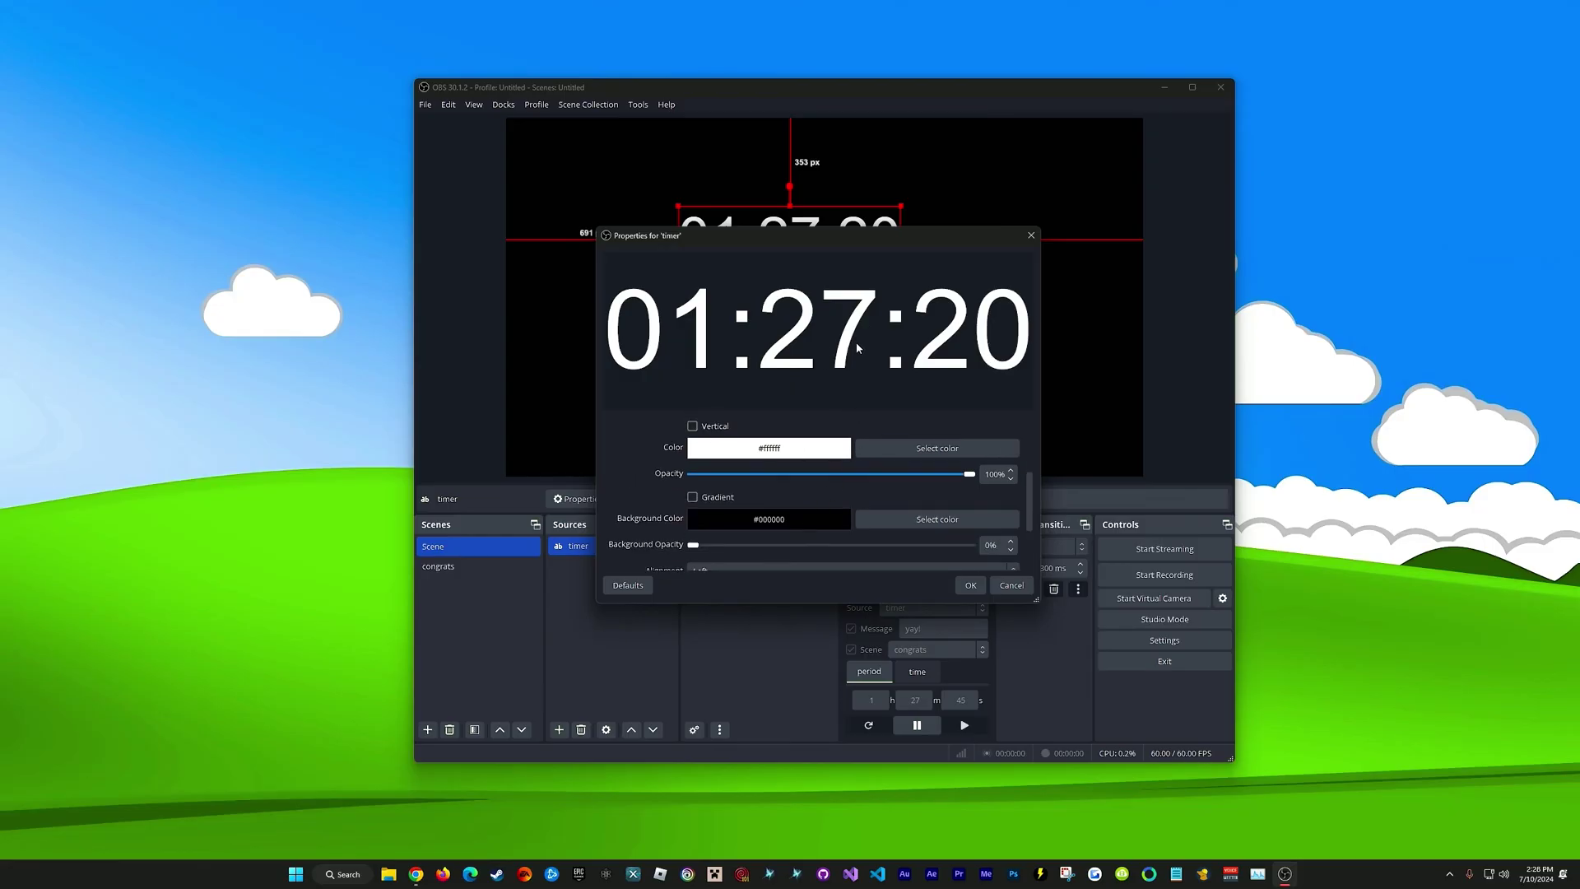
scroll(855, 460, down, 2)
scroll(642, 506, up, 8)
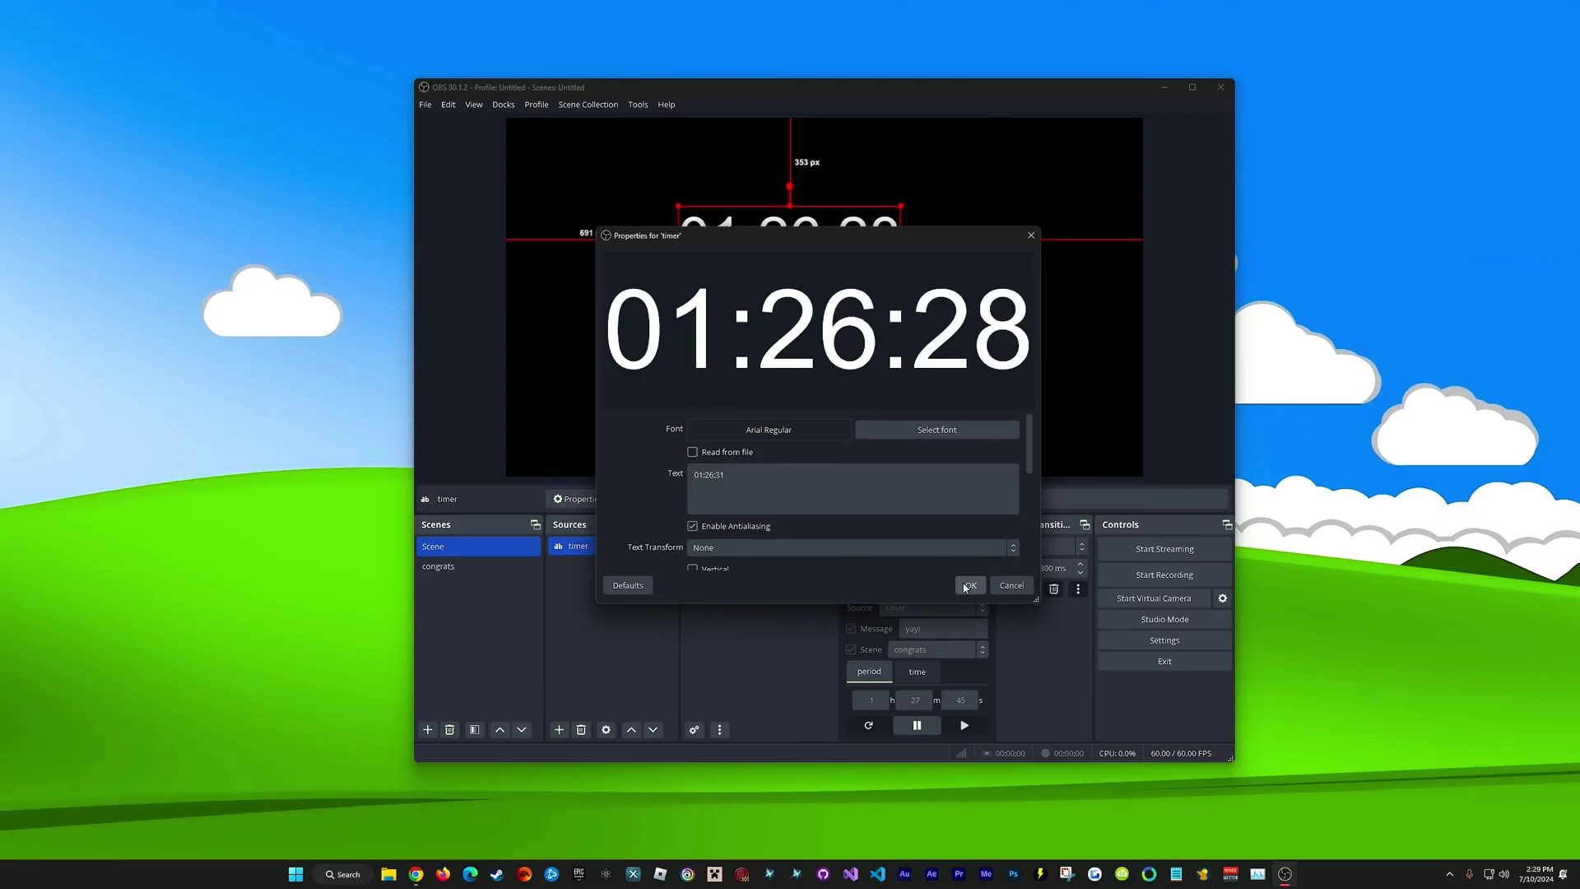
click(970, 585)
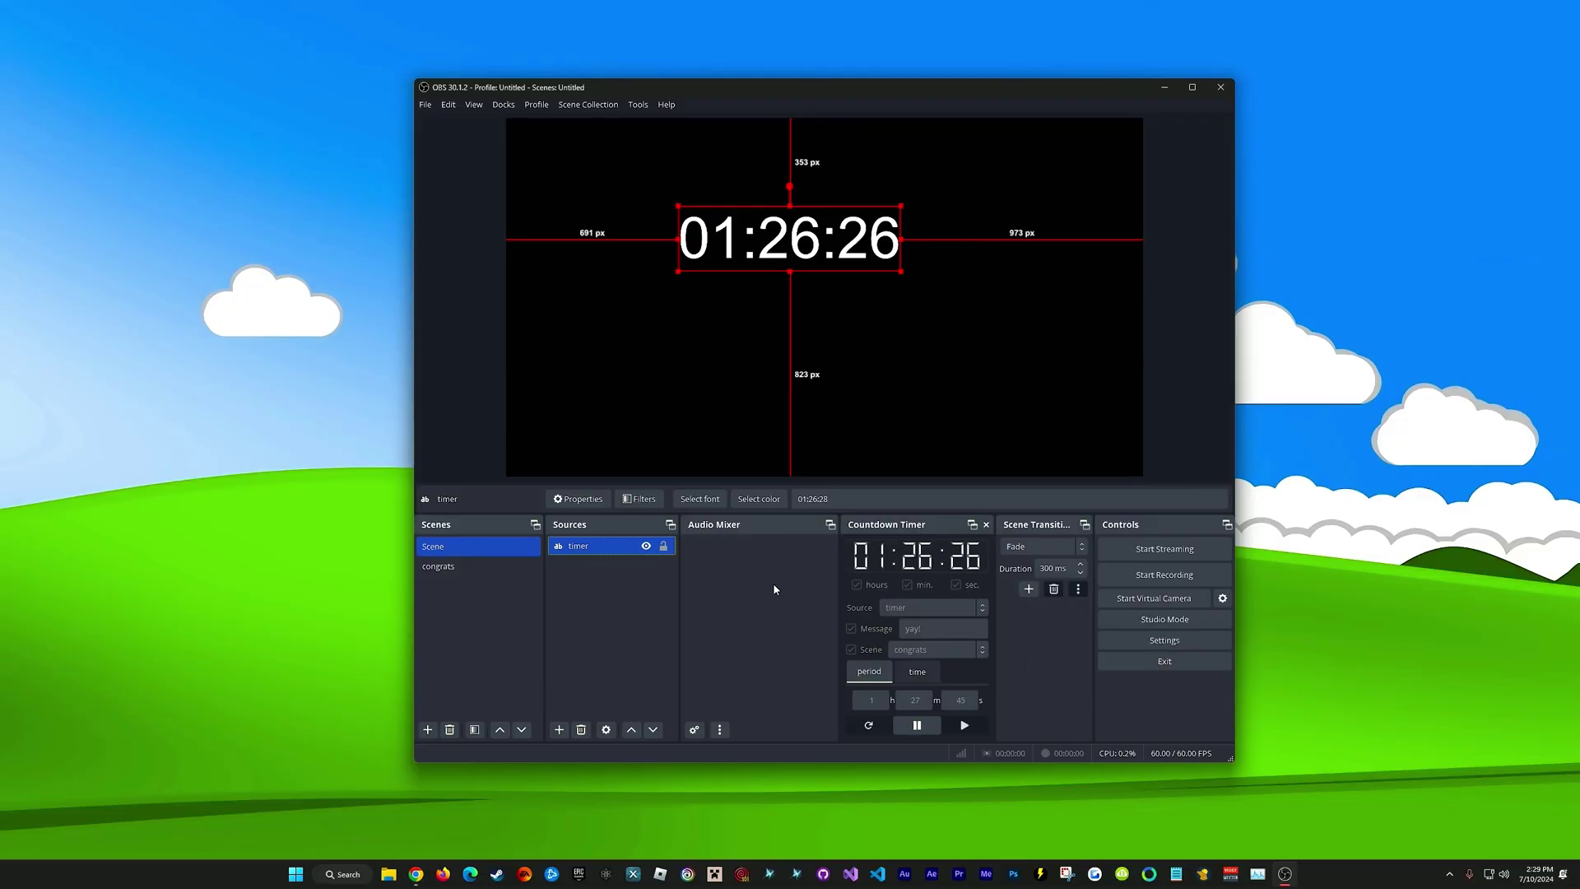